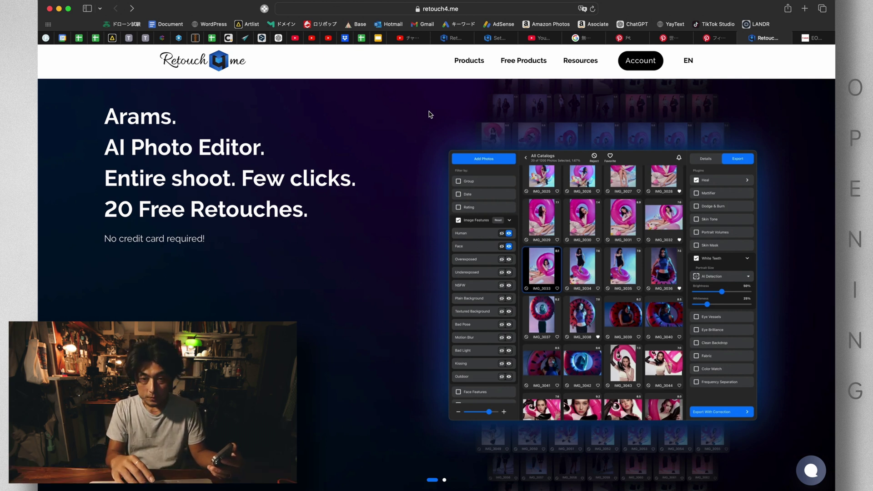
Step: Drop down the Products mega-menu in the Retouch4me site's top navigation bar
mouse_move(468, 66)
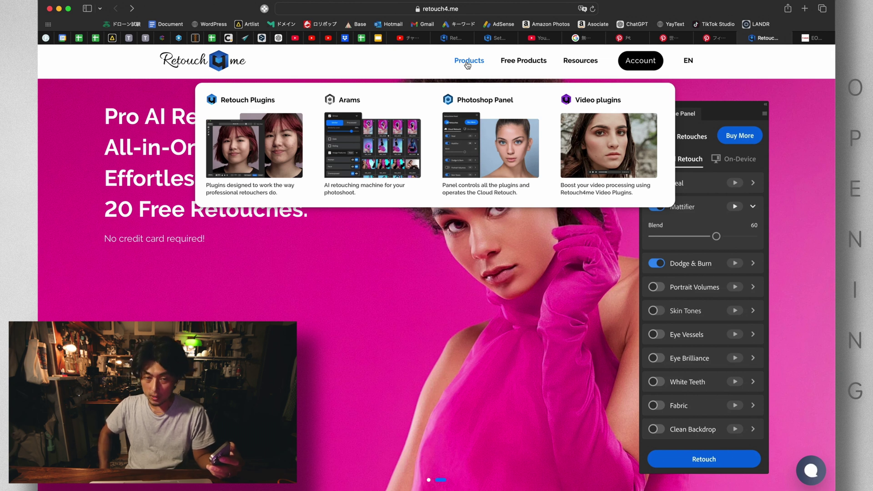
Step: Open the Products overview, scroll through it, and view the Photoshop Panel product page
left_click(467, 65)
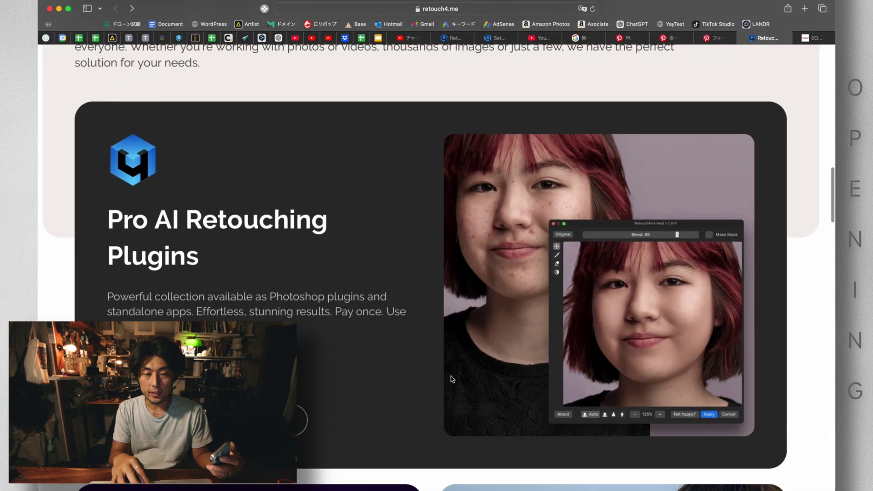
scroll(453, 379, "up", 5)
scroll(452, 379, "down", 5)
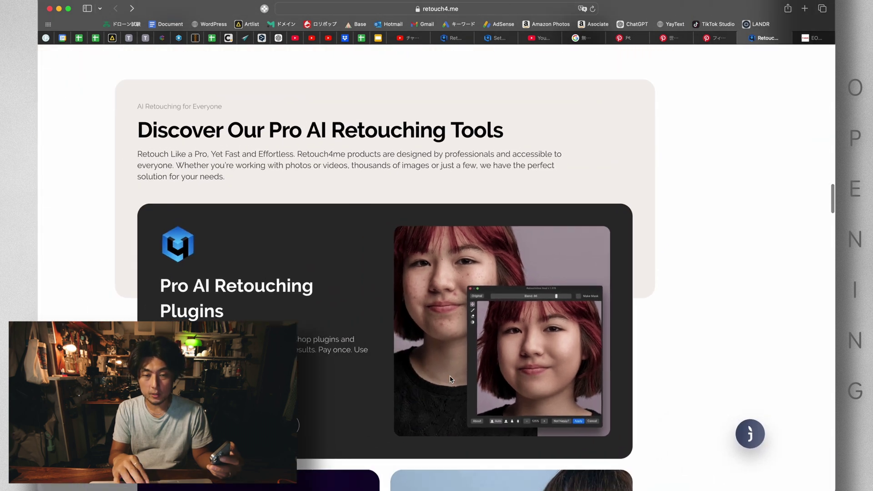
scroll(451, 378, "down", 10)
scroll(452, 379, "up", 2)
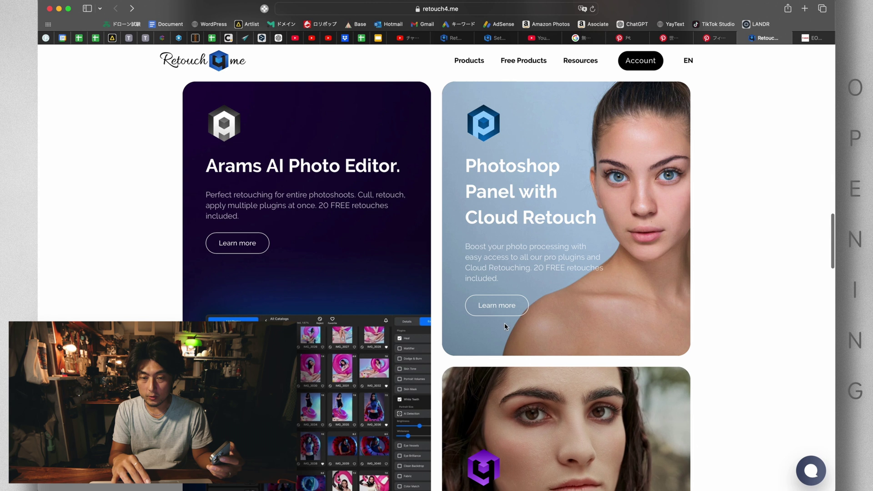
left_click(628, 278)
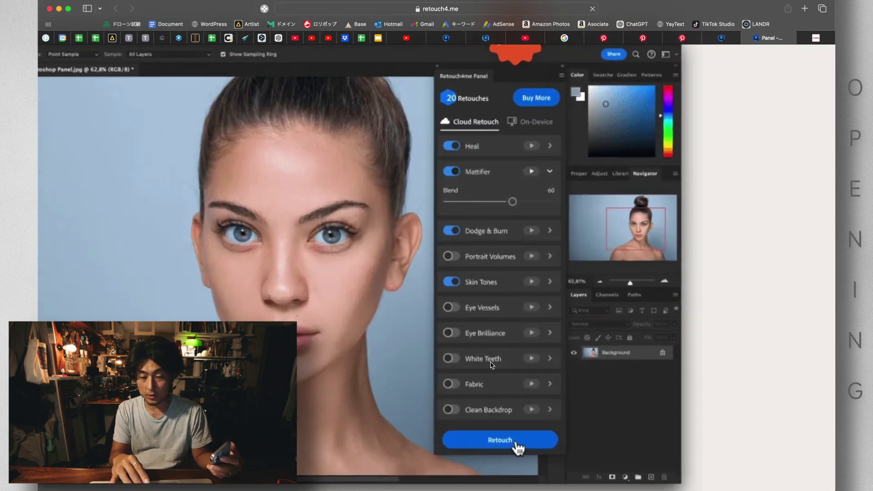
key("super+bracketleft")
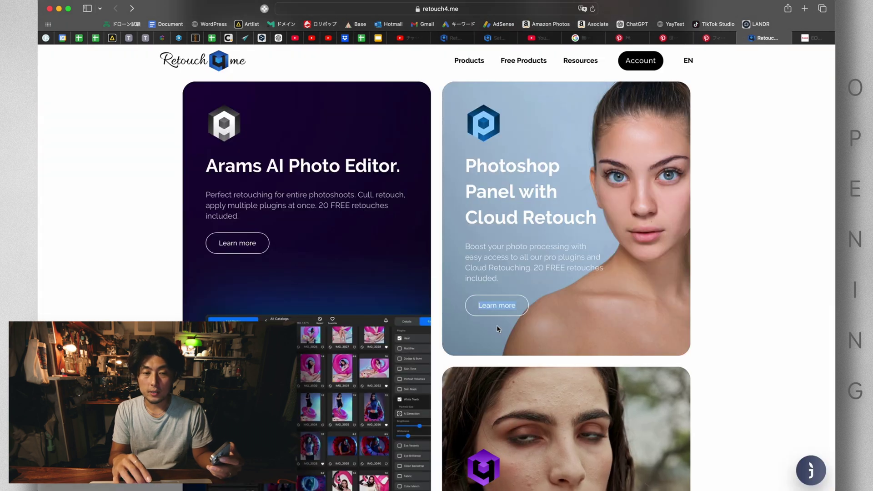
Step: Browse the Arams page, return home, and bring up link options for the Video retouching card
key("super+bracketleft")
scroll(476, 319, "down", 5)
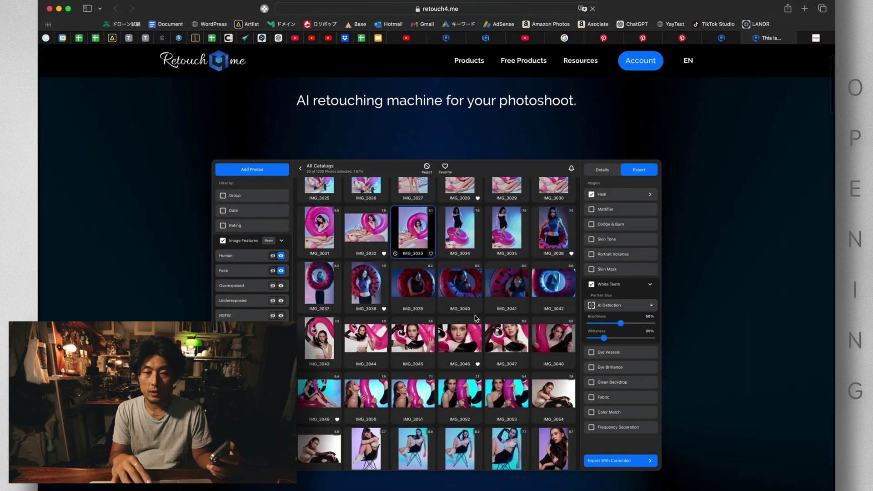
scroll(426, 331, "down", 2)
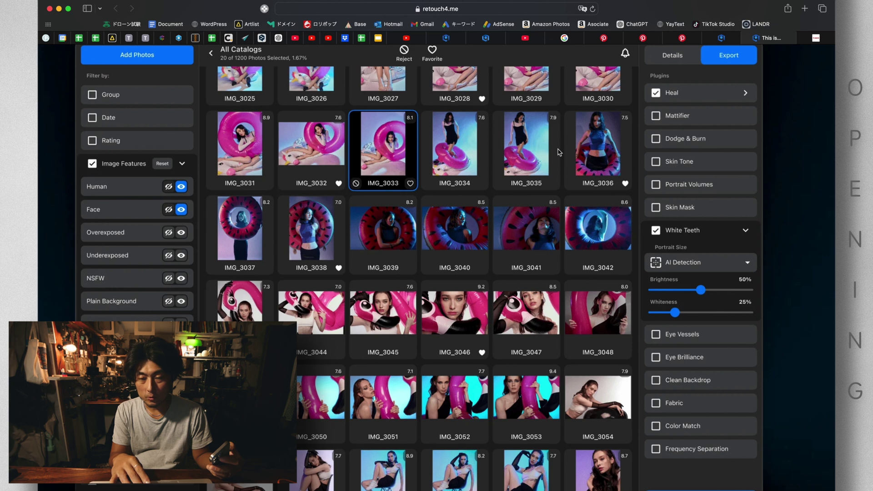
scroll(567, 326, "up", 5)
key("super+bracketleft")
scroll(567, 327, "down", 3)
right_click(563, 324)
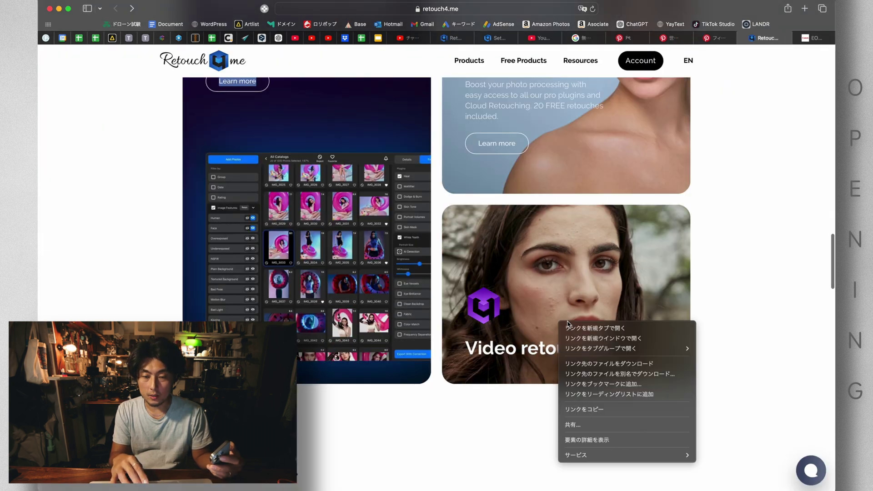
Step: Open the Video Plugins link in a new tab, then follow Learn more under Video Retouch tools
left_click(587, 328)
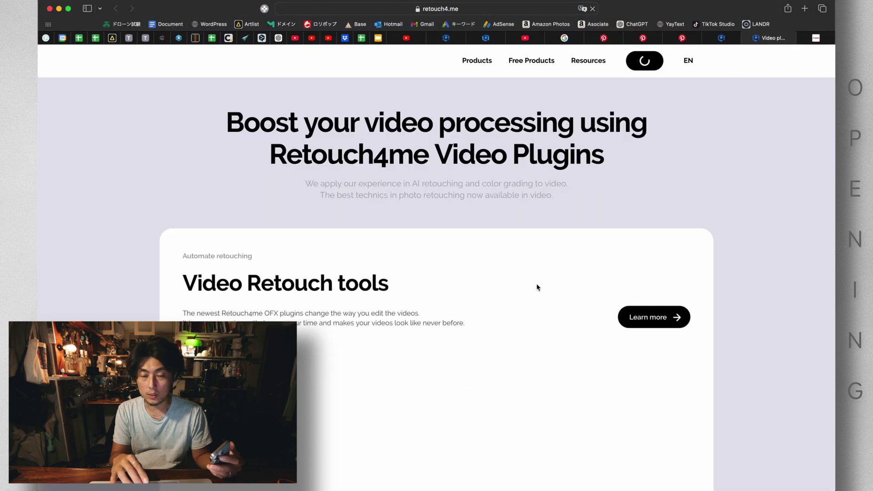
scroll(538, 287, "down", 4)
scroll(687, 235, "down", 2)
scroll(686, 236, "up", 4)
left_click(684, 234)
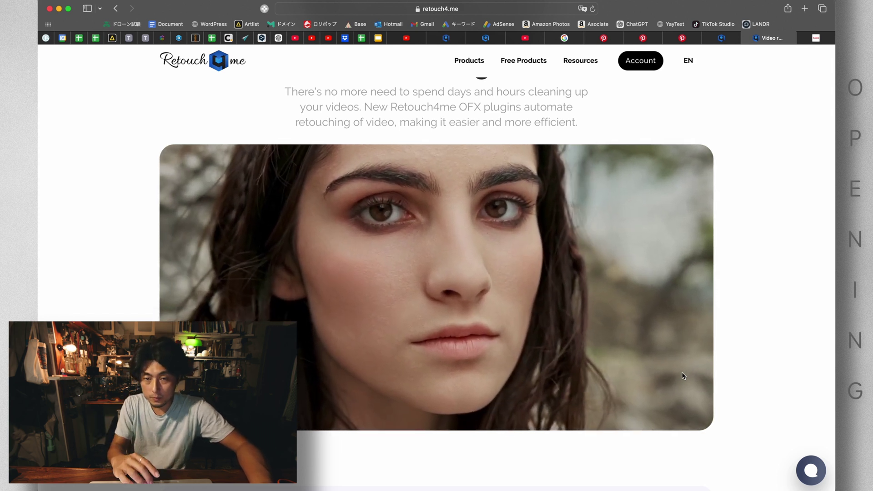
Step: Scroll to 'New tools for perfecting your videos' showing Heal OFX $224 and Dodge&Burn OFX $349
scroll(397, 449, "down", 10)
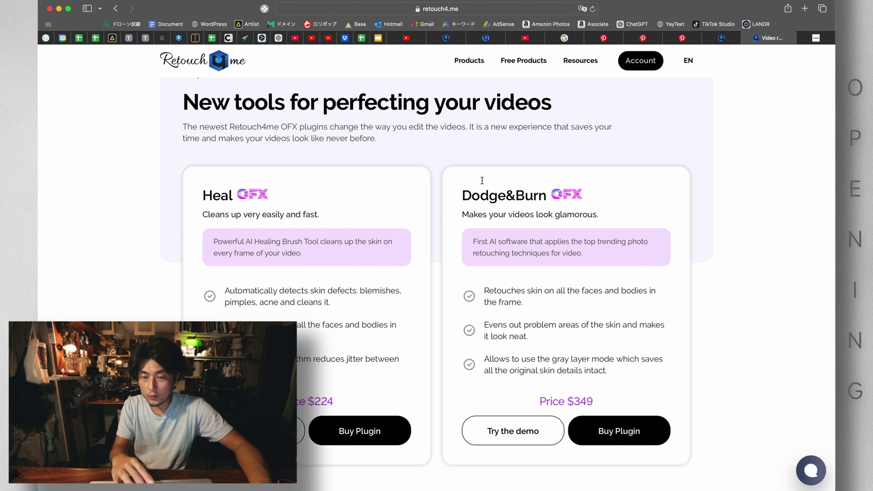
scroll(325, 307, "up", 5)
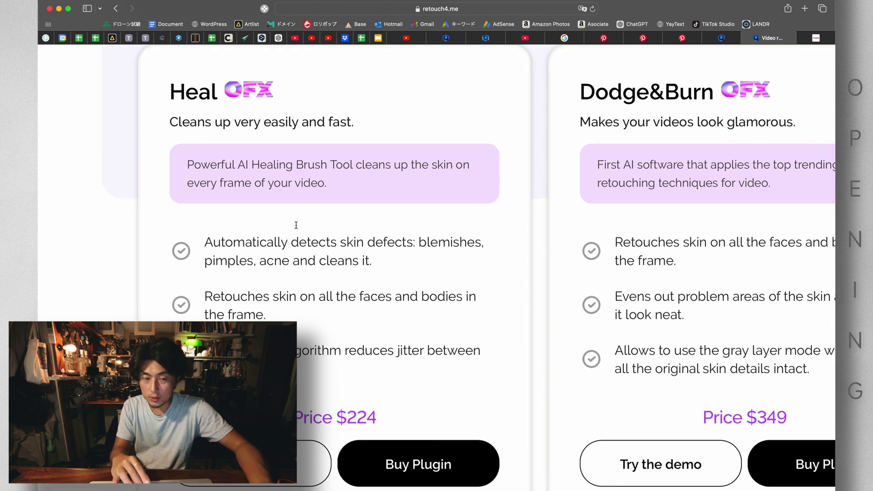
scroll(376, 345, "right", 7)
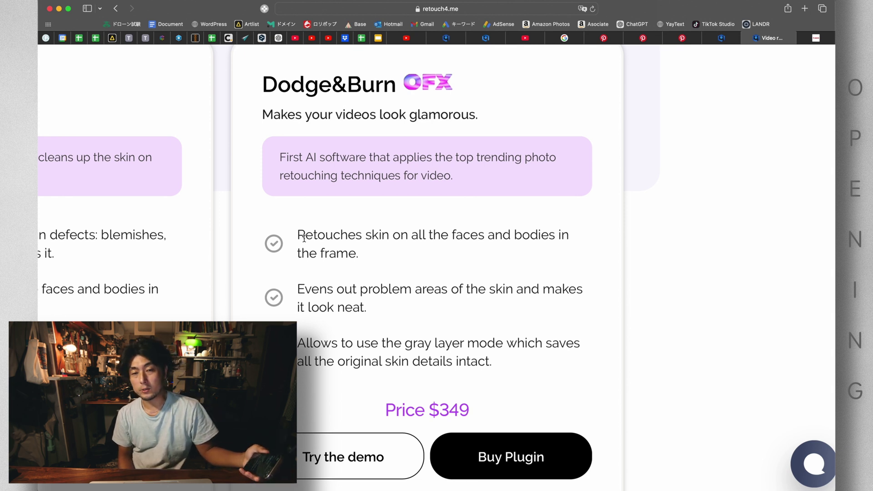
Step: Scroll down the Video Plugins page to the Color Match reference-matching section
scroll(304, 239, "down", 5)
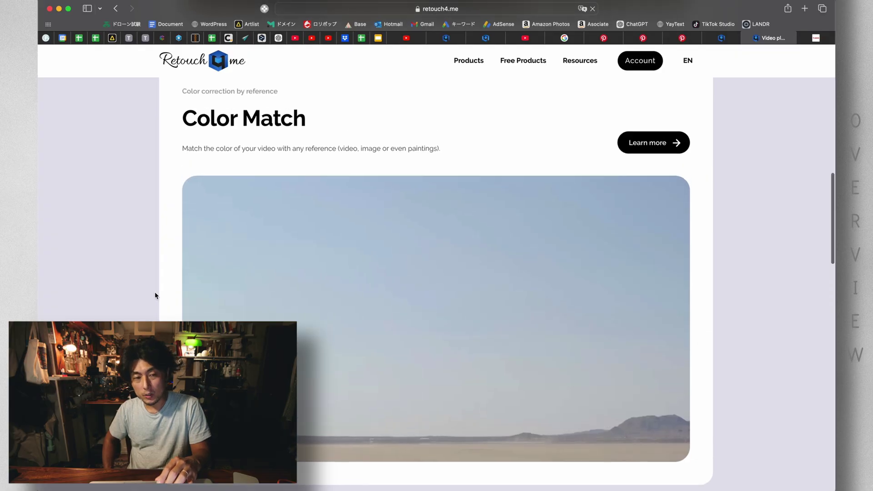
Step: Highlight the Color Match heading and description line, then clear the highlight
left_click_drag(182, 119, 327, 124)
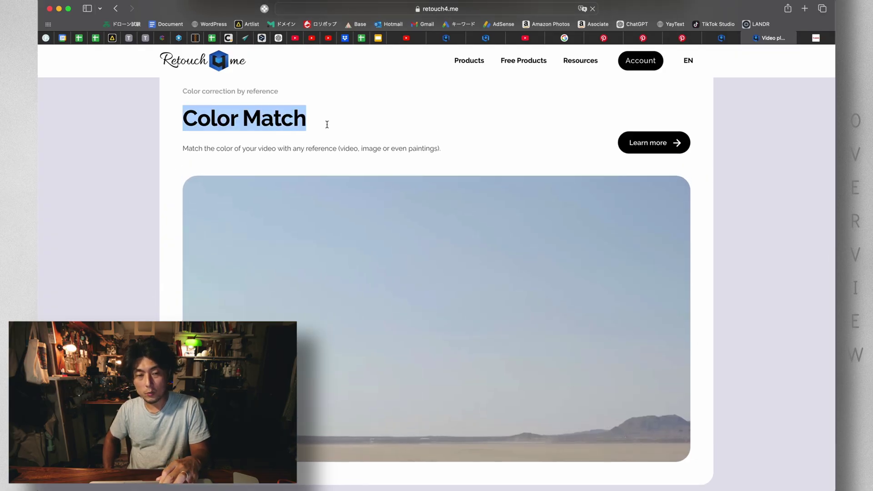
left_click_drag(443, 150, 182, 148)
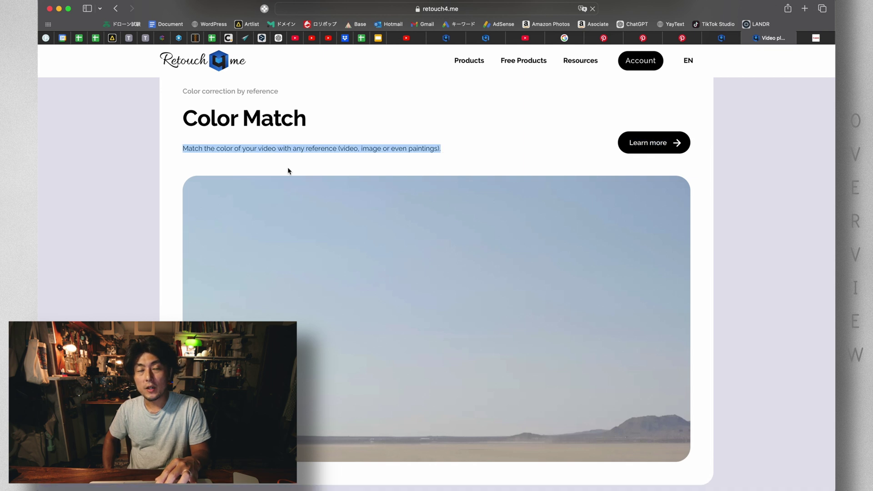
left_click(293, 168)
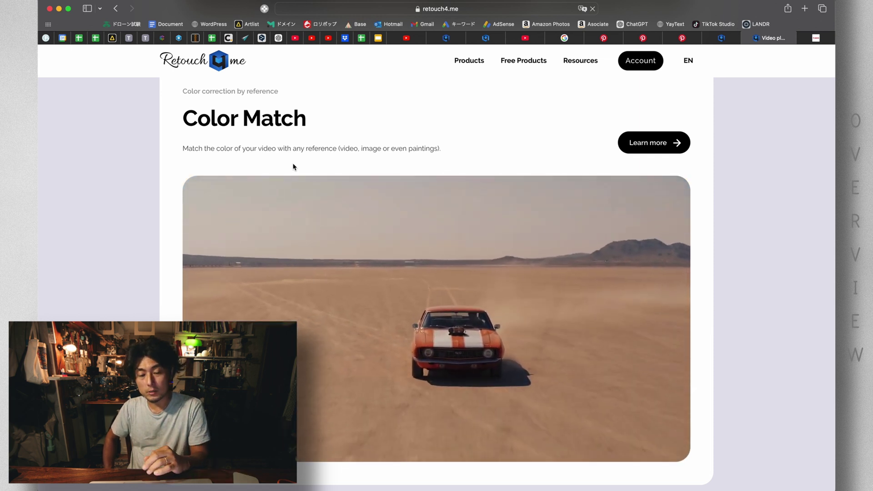
Step: Scroll back to the Heal and Dodge&Burn plugin cards, then switch to another browser tab
scroll(294, 167, "down", 3)
scroll(294, 167, "down", 8)
scroll(405, 370, "down", 8)
scroll(405, 370, "up", 1)
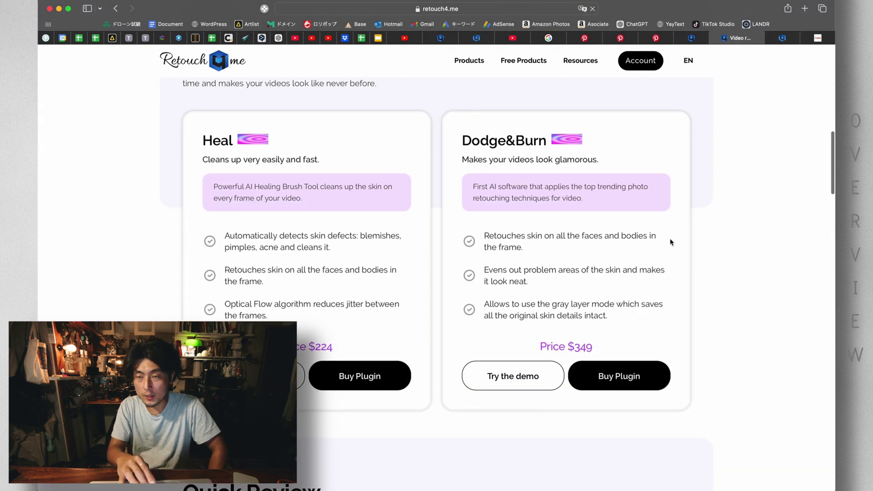
mouse_move(785, 40)
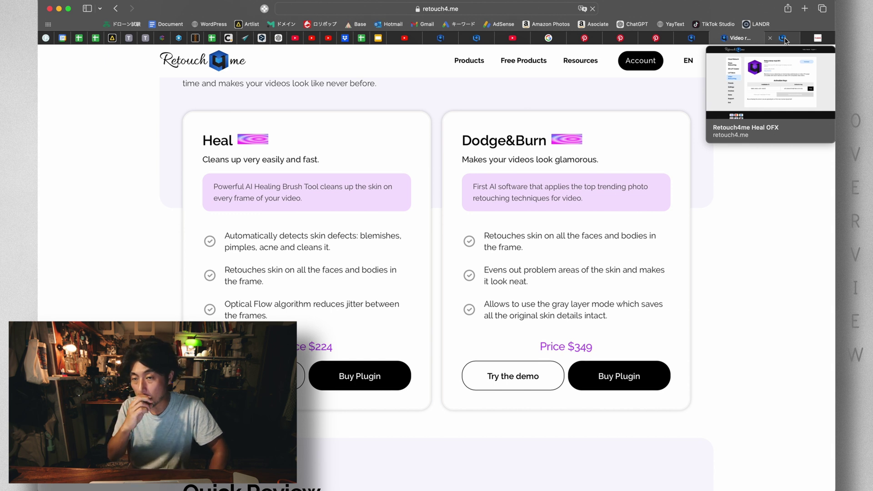
left_click(785, 40)
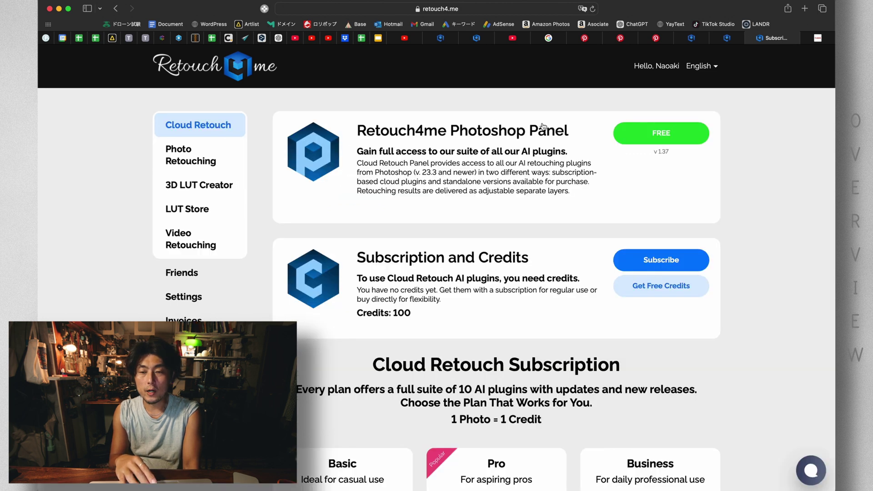
Step: Review the subscription plans, highlighting the Pro plan's $35.00 price
scroll(629, 306, "down", 5)
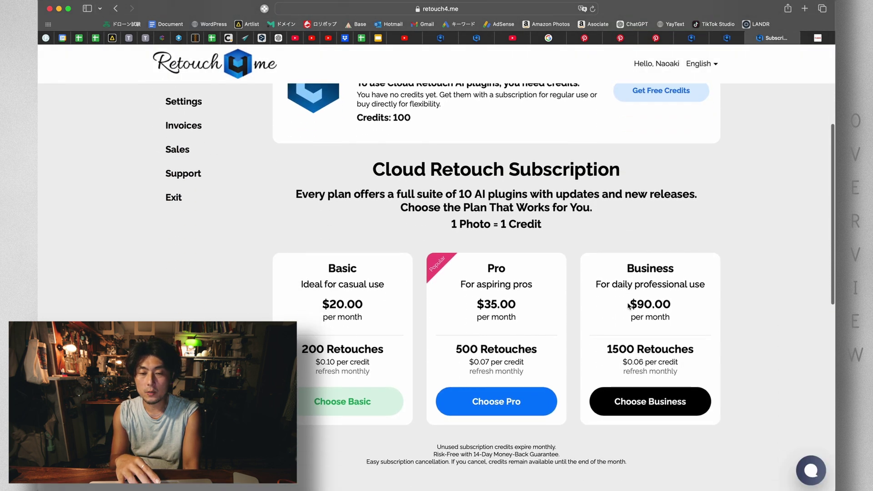
scroll(456, 301, "down", 1)
left_click_drag(456, 300, 521, 298)
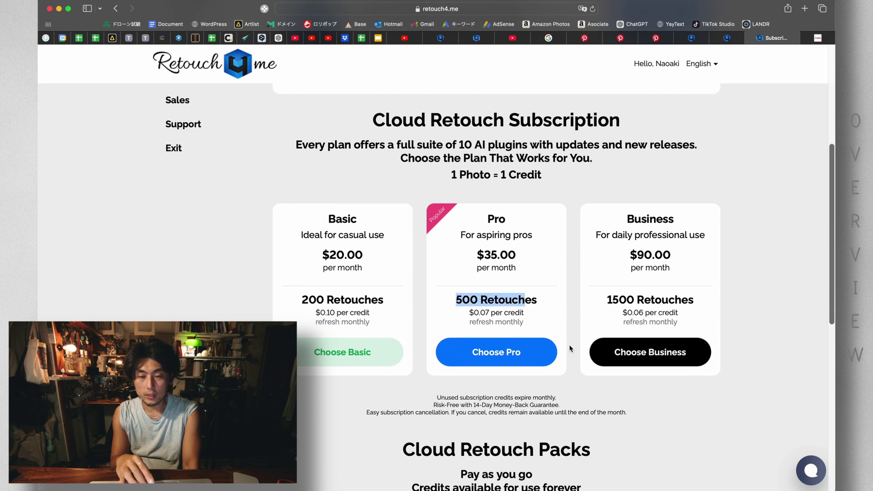
left_click_drag(478, 254, 525, 253)
scroll(554, 277, "up", 1)
left_click(567, 323)
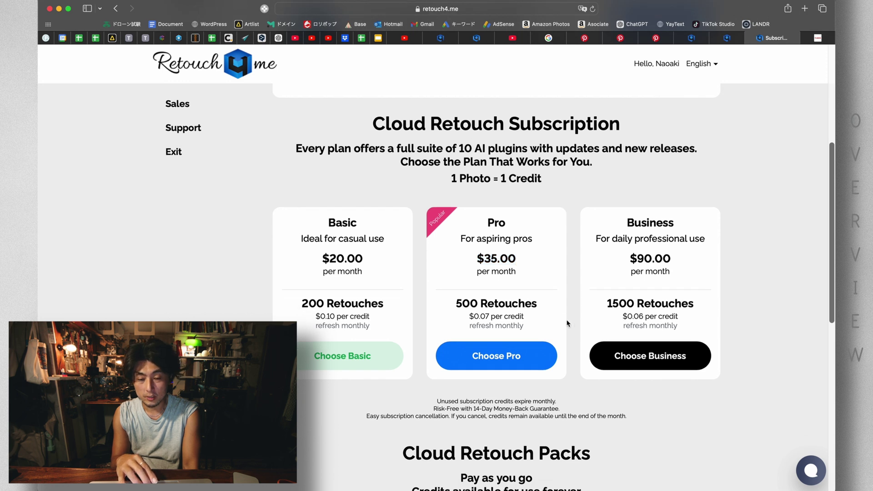
Step: Scroll through the Cloud Retouch Packs, then open the Photo Retouching product list
scroll(567, 323, "down", 3)
scroll(567, 324, "down", 5)
scroll(567, 323, "down", 3)
scroll(568, 324, "down", 1)
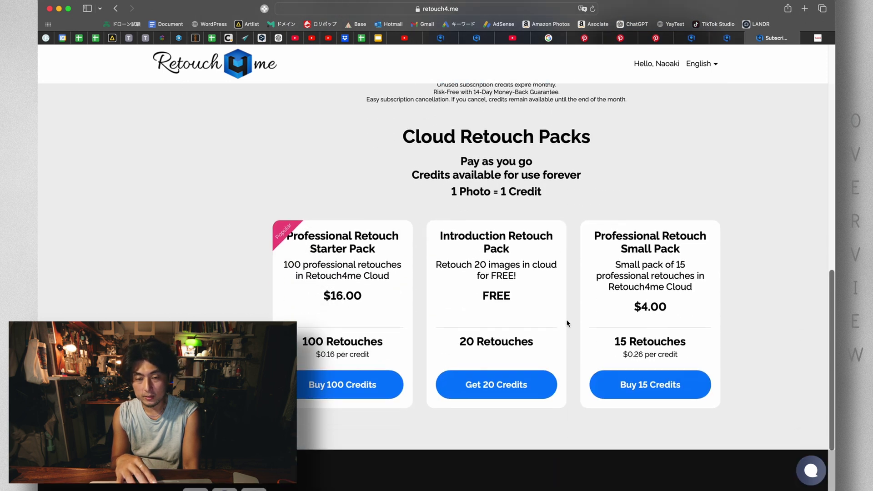
scroll(420, 293, "up", 1)
scroll(421, 293, "up", 8)
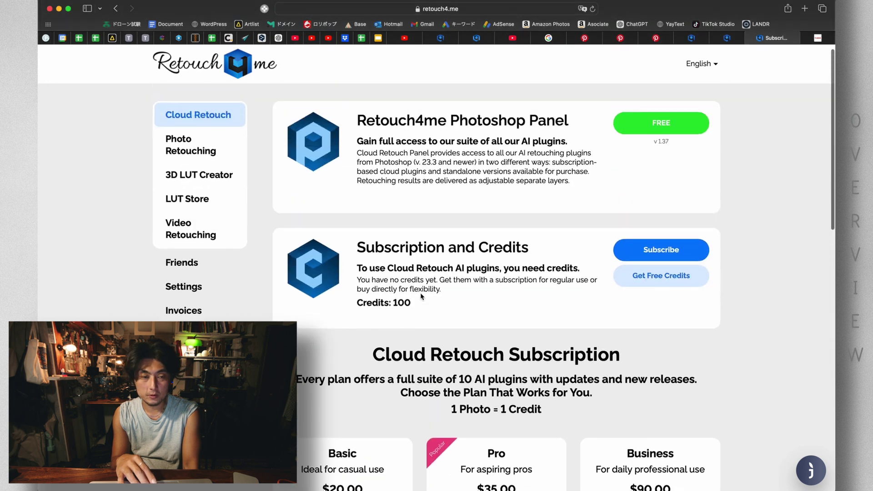
left_click(226, 174)
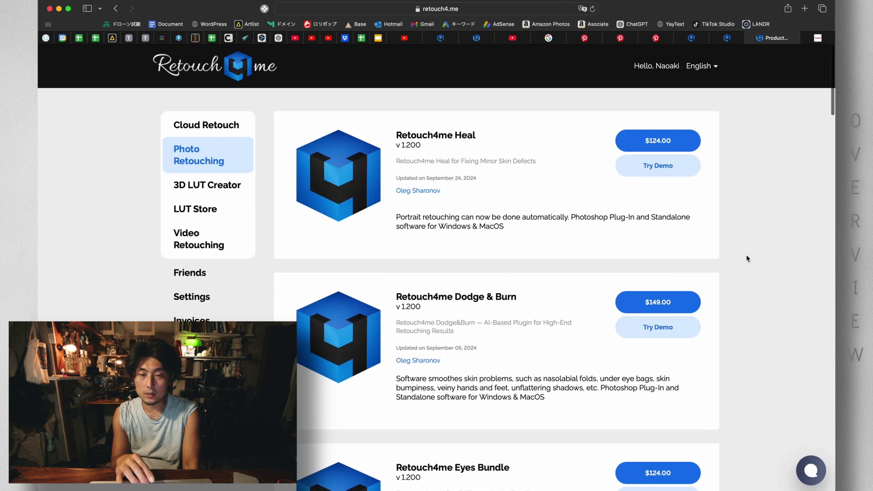
Step: Scroll through the Photo Retouching list, then open the Video Retouching product list
scroll(747, 259, "down", 1)
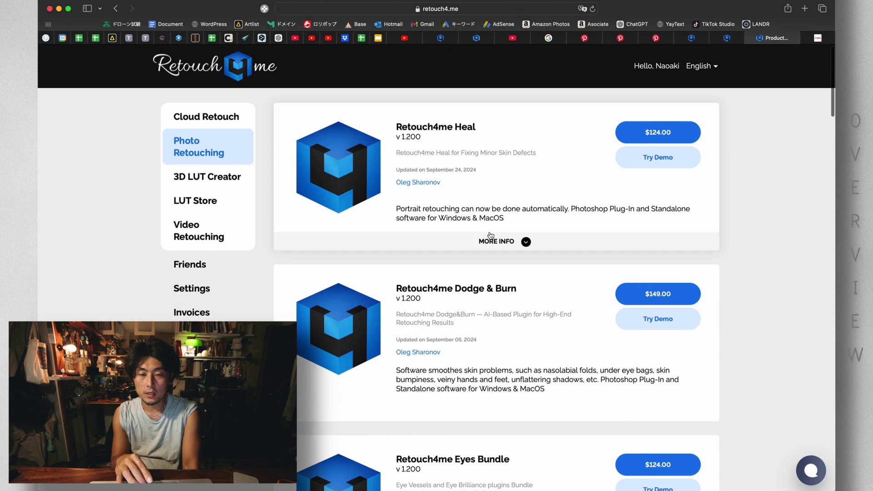
scroll(438, 461, "down", 4)
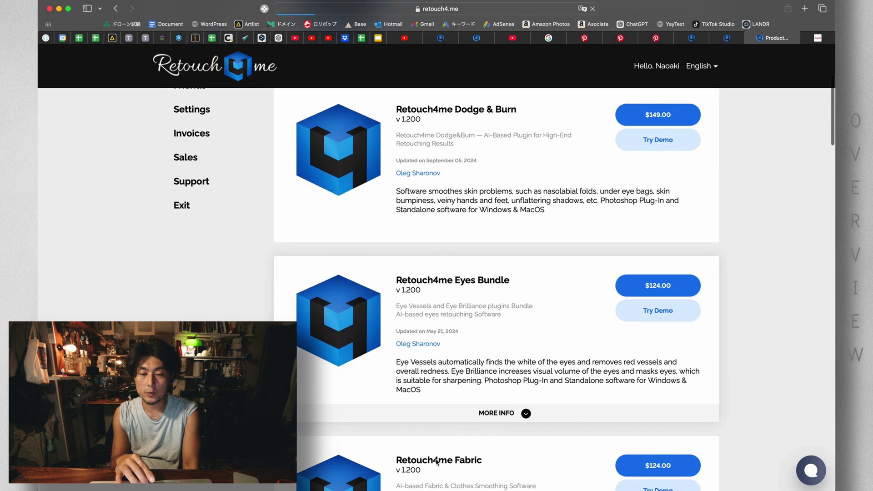
scroll(507, 406, "down", 5)
scroll(508, 406, "down", 10)
scroll(508, 406, "down", 5)
scroll(505, 405, "up", 10)
scroll(493, 441, "up", 5)
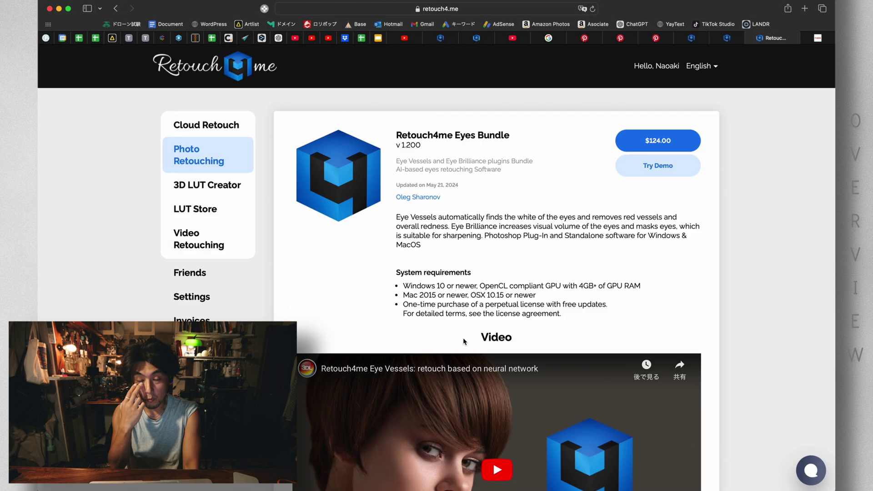
left_click(222, 246)
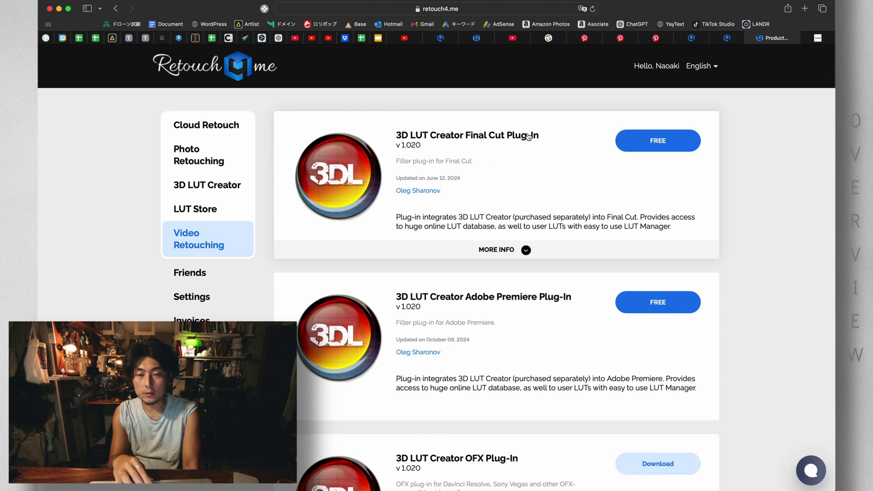
Step: Expand the MORE INFO details of the 3D LUT Creator OFX Plug-In
scroll(547, 271, "down", 3)
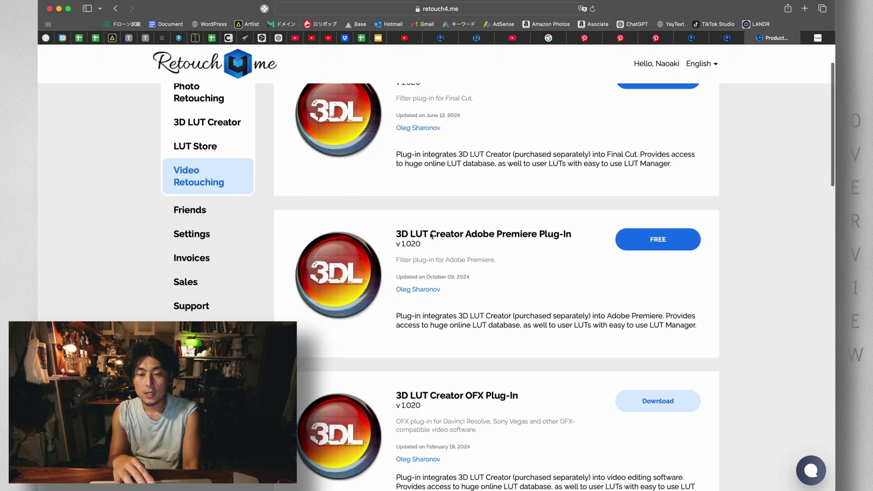
scroll(567, 245, "down", 5)
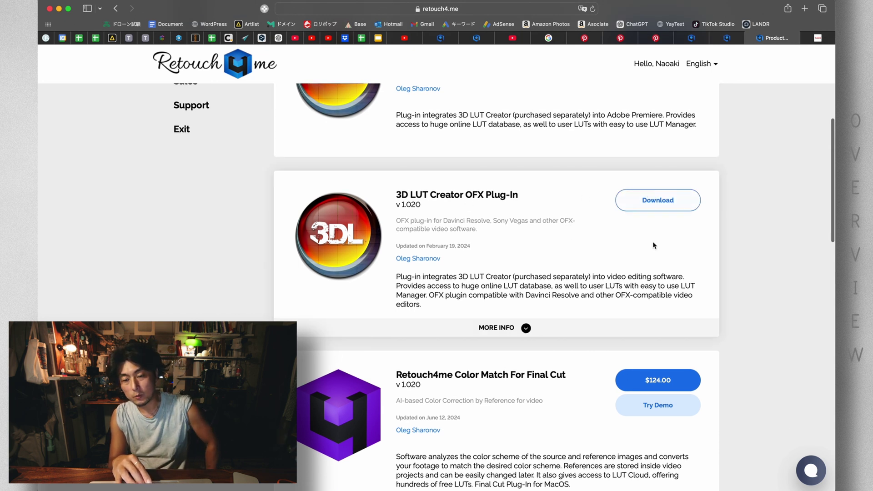
left_click(511, 333)
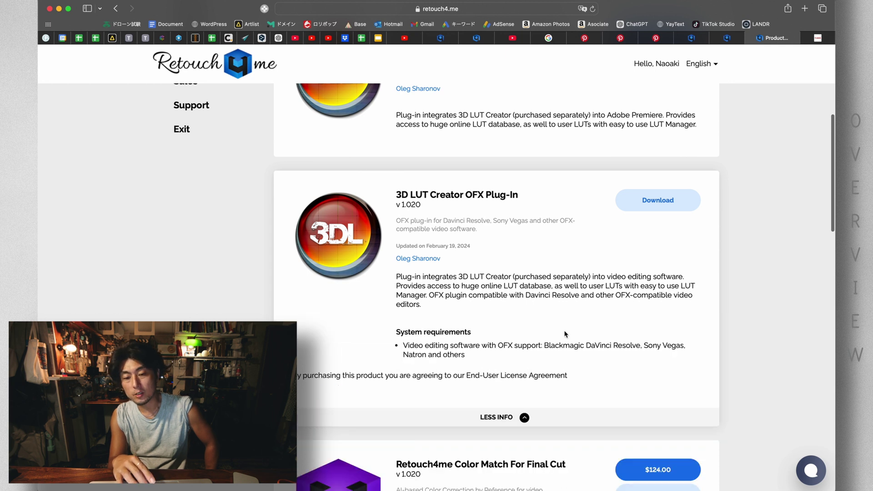
Step: Read through the 3D LUT Creator OFX details and scroll down to Heal OFX
scroll(434, 339, "down", 1)
scroll(433, 339, "down", 8)
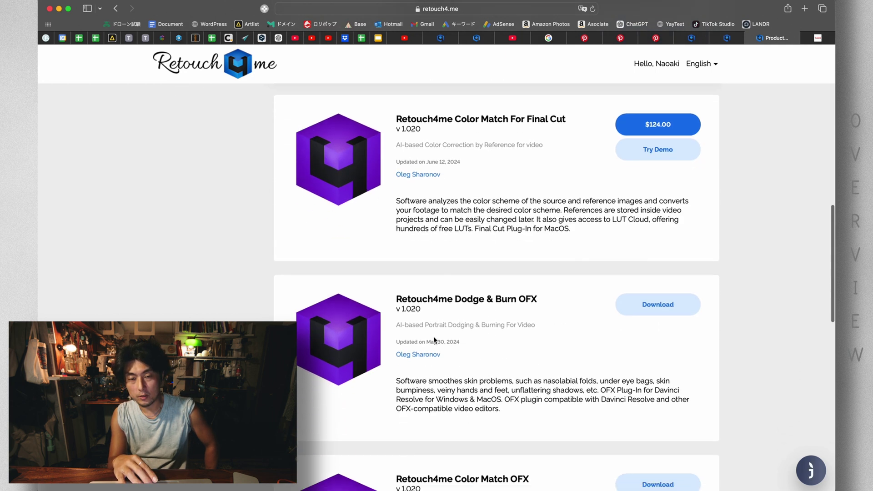
scroll(434, 339, "down", 6)
scroll(435, 341, "down", 5)
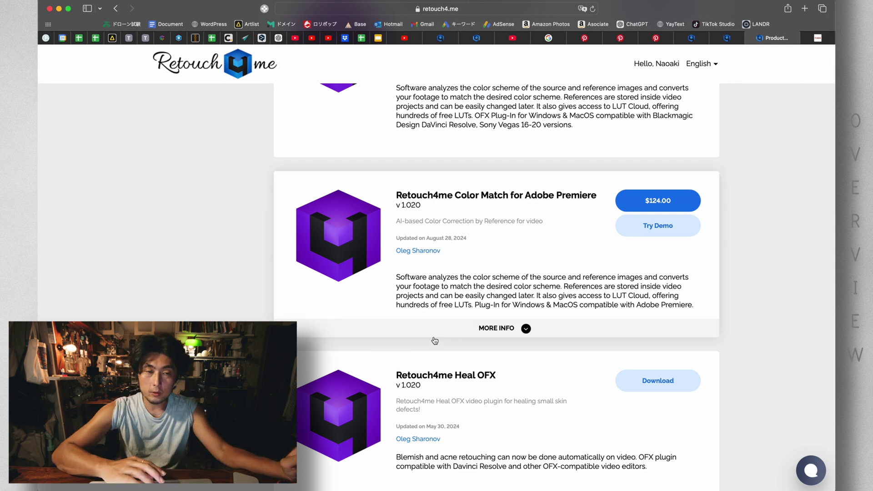
scroll(434, 340, "down", 1)
scroll(434, 340, "down", 3)
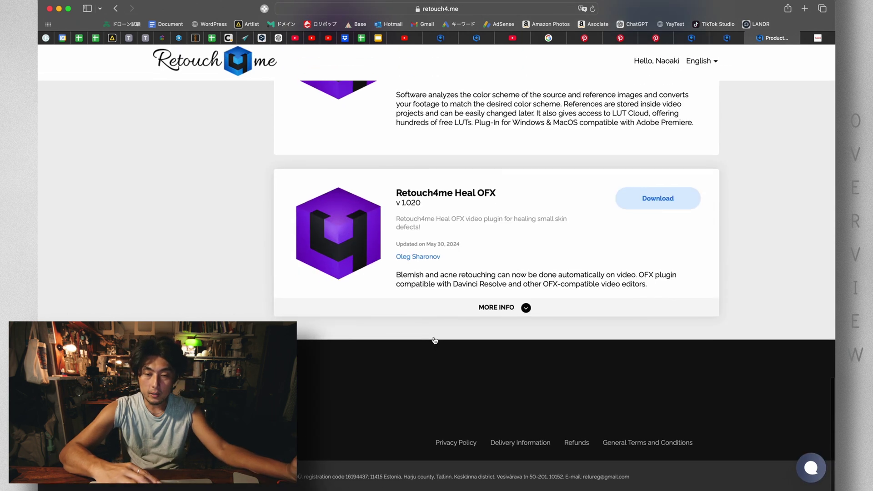
scroll(435, 341, "up", 4)
scroll(435, 340, "up", 8)
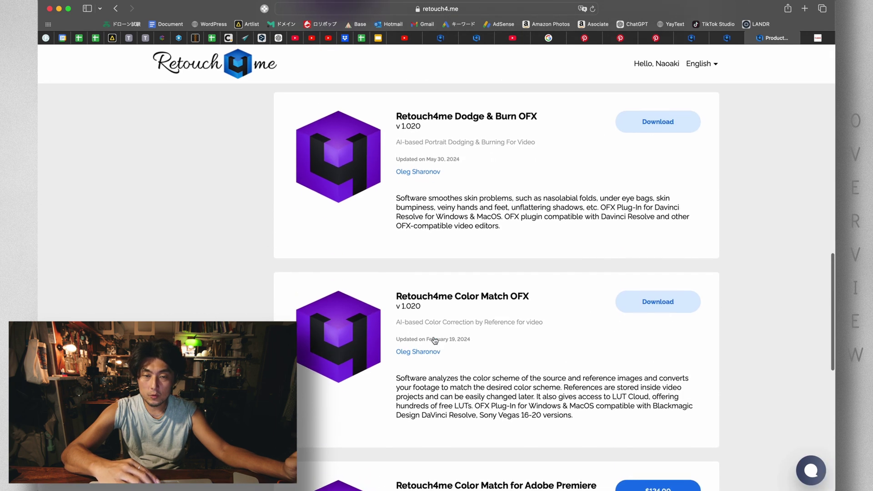
mouse_move(520, 283)
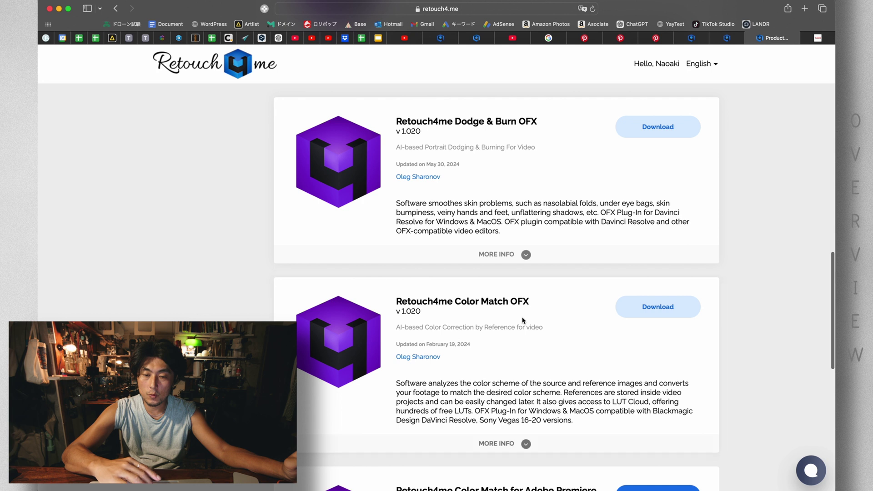
scroll(522, 322, "down", 10)
mouse_move(526, 337)
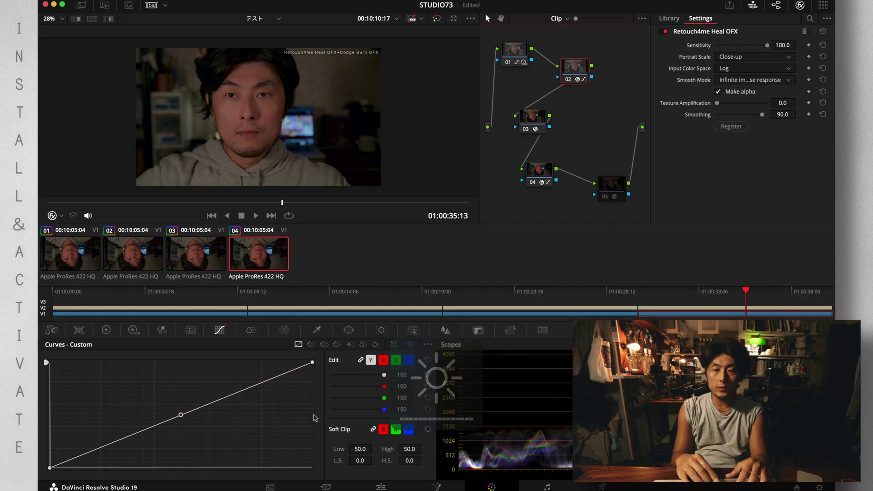
Step: On the Edit page, move the playhead to 01:00:03:16, return to Color, then show the desktop
key("shift+4")
left_click_drag(395, 342, 172, 349)
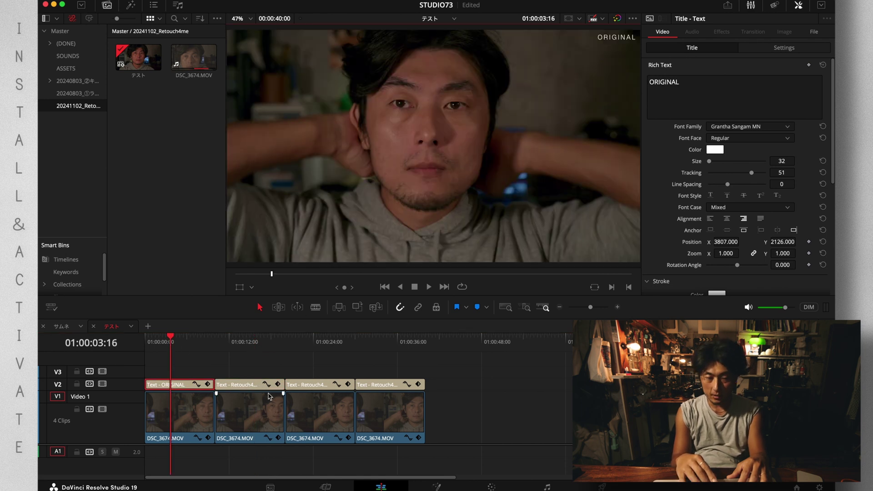
scroll(402, 186, "down", 2)
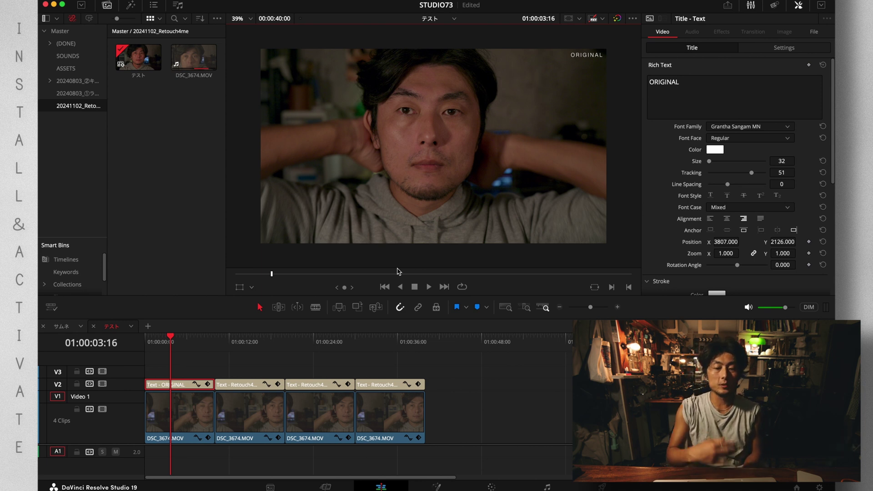
left_click(491, 487)
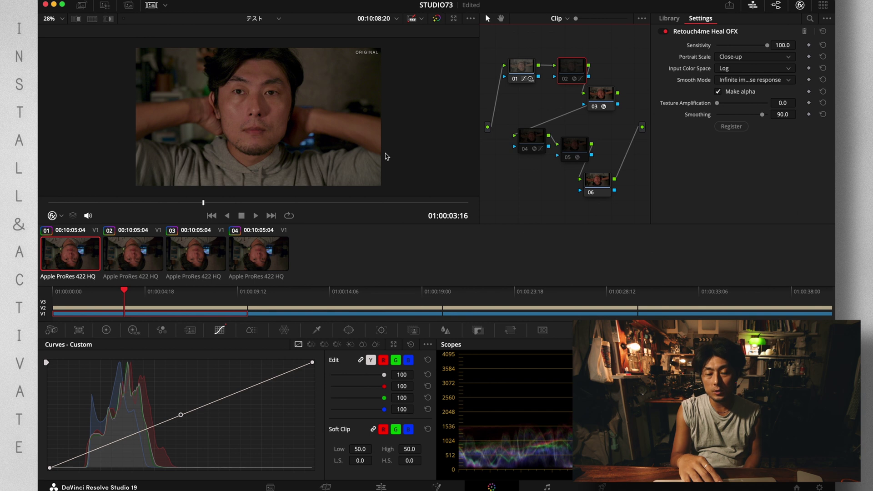
key("F11")
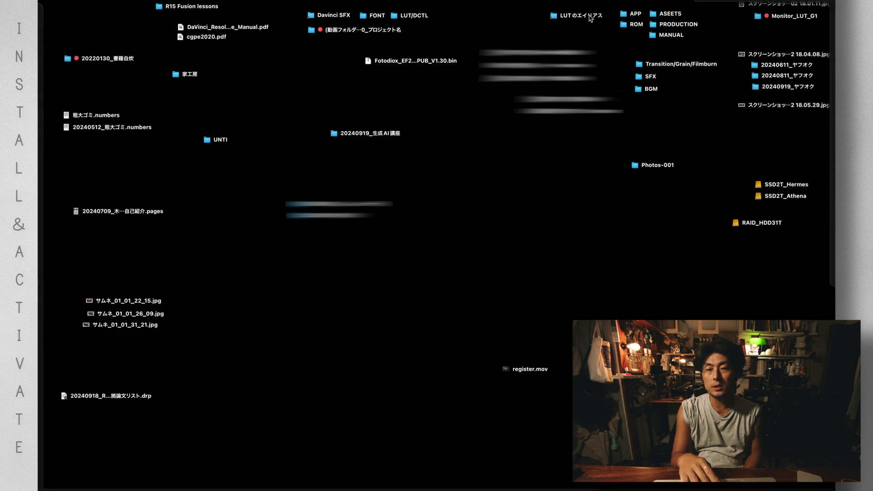
Step: Install the Retouch4me Color Match OFX package from the ASEETS Davinci folder
double_click(653, 18)
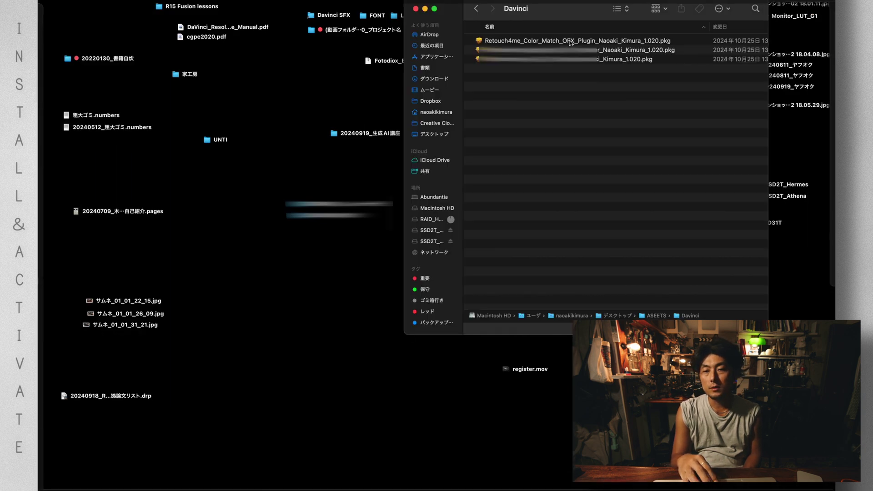
left_click(570, 41)
double_click(570, 41)
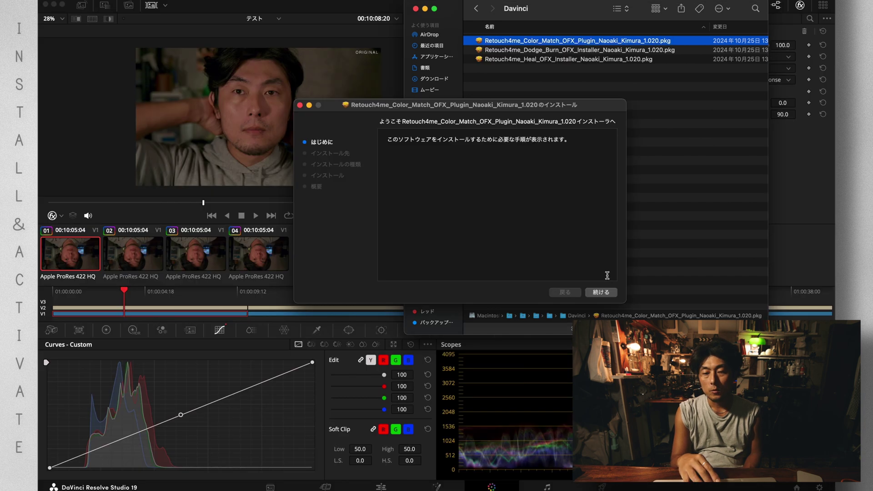
left_click(607, 294)
left_click(607, 293)
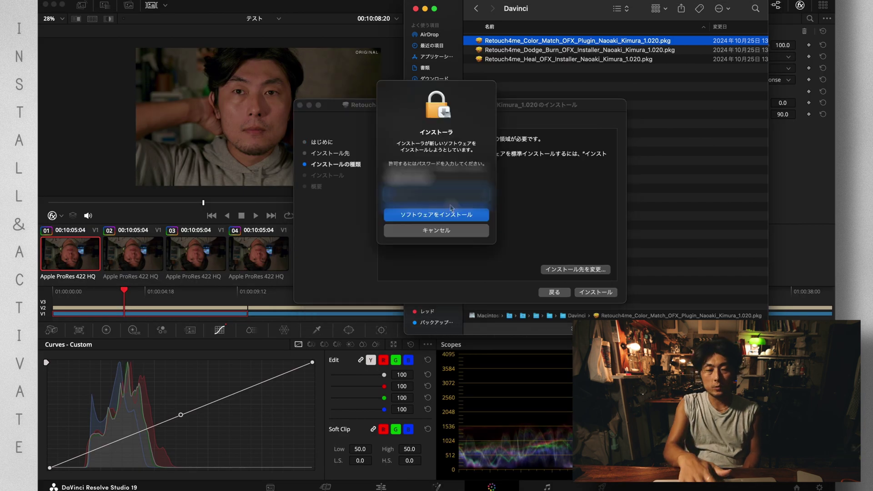
left_click(452, 216)
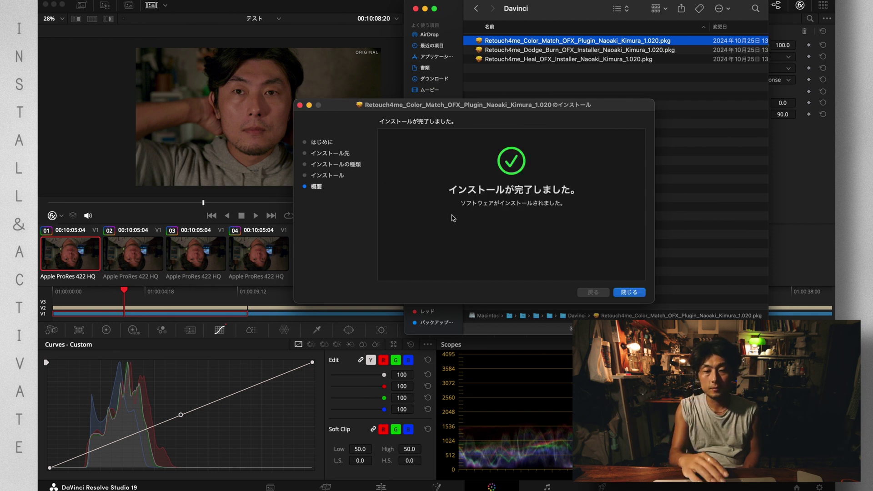
left_click(628, 294)
Step: Back in Resolve, open the OpenFX library and scroll to find Color Match under Color
left_click(341, 260)
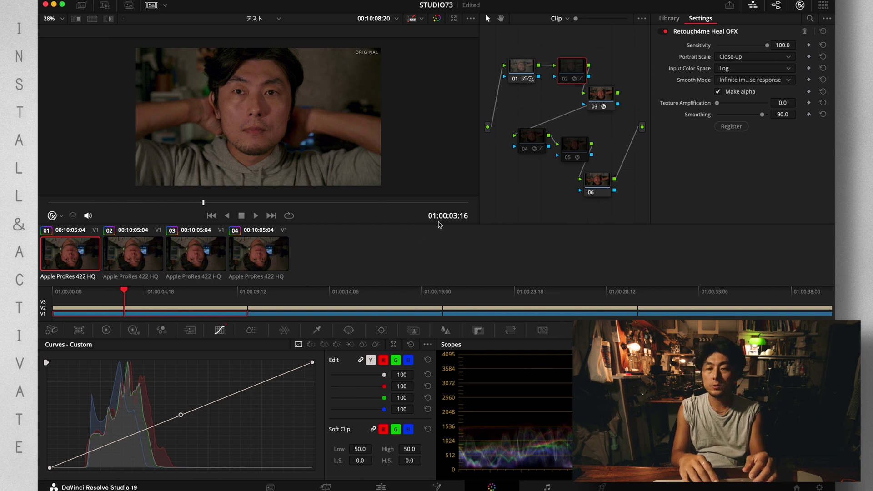
left_click(669, 18)
scroll(740, 160, "down", 10)
scroll(692, 66, "down", 10)
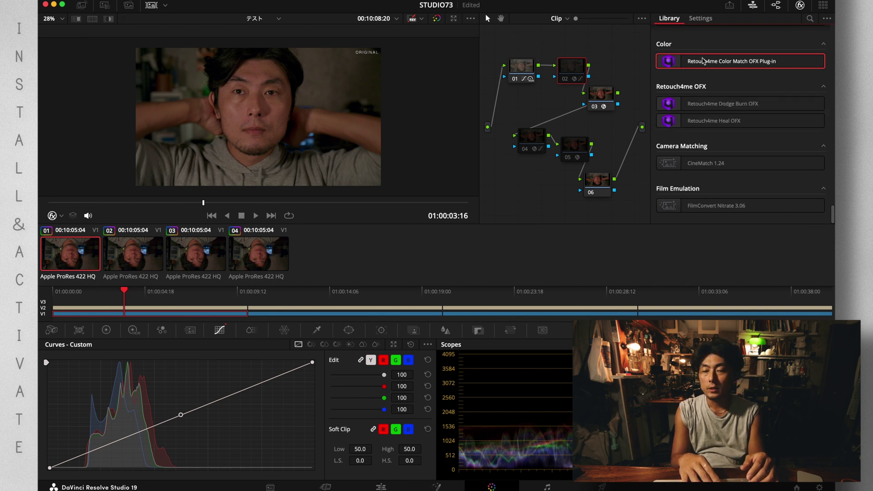
Step: Drag the Retouch4me Color Match OFX plug-in onto node 02 in the node graph
left_click_drag(703, 61, 681, 65)
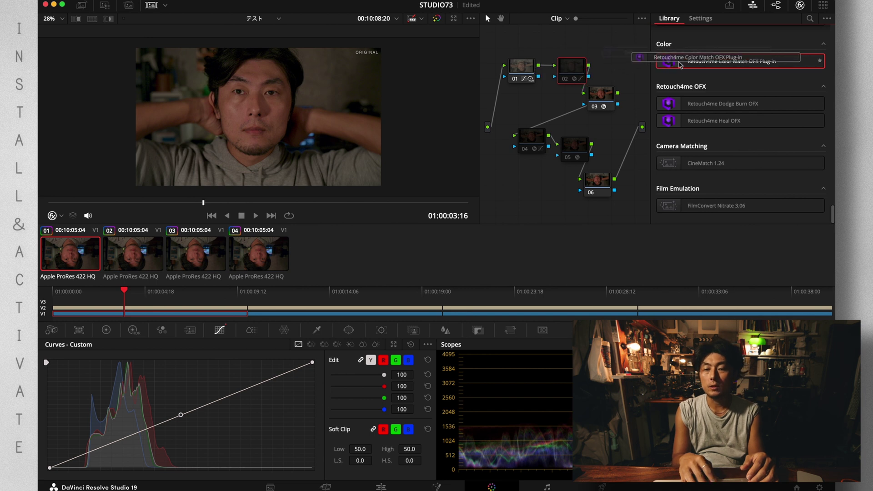
left_click_drag(681, 65, 573, 70)
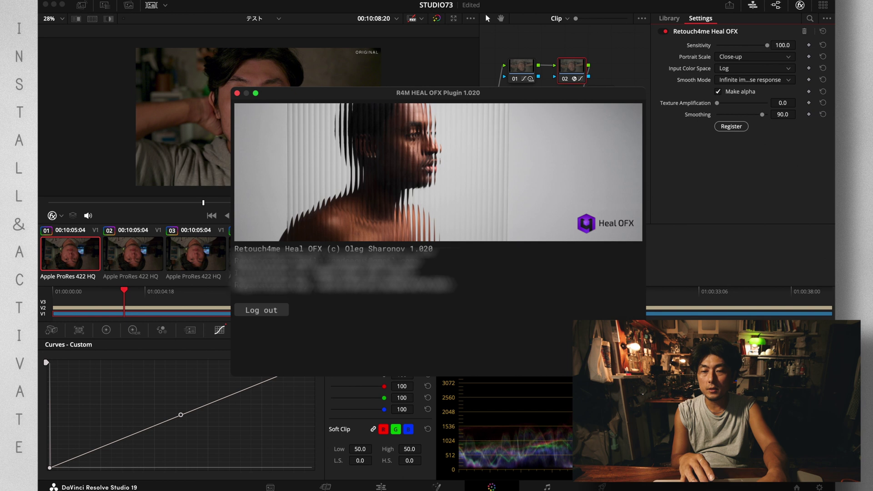
Step: Log out of the Heal OFX licence and re-activate it by logging in with the account credentials
left_click(267, 306)
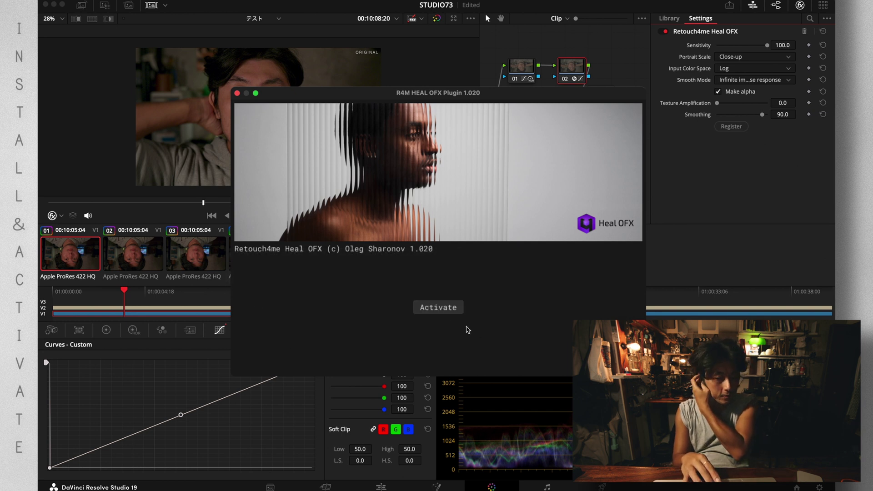
left_click(438, 307)
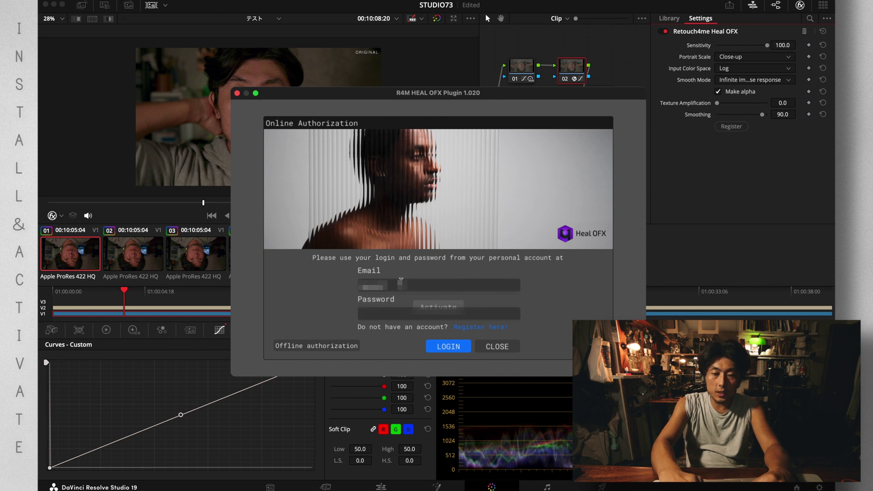
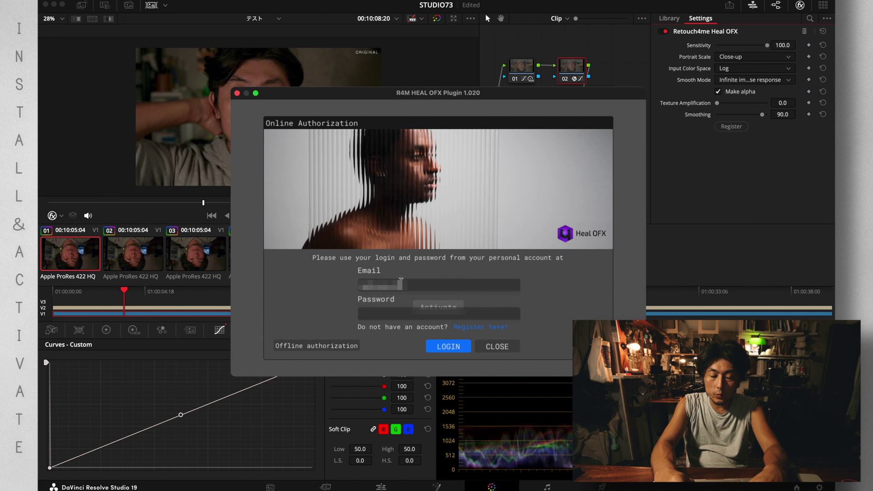
left_click(454, 351)
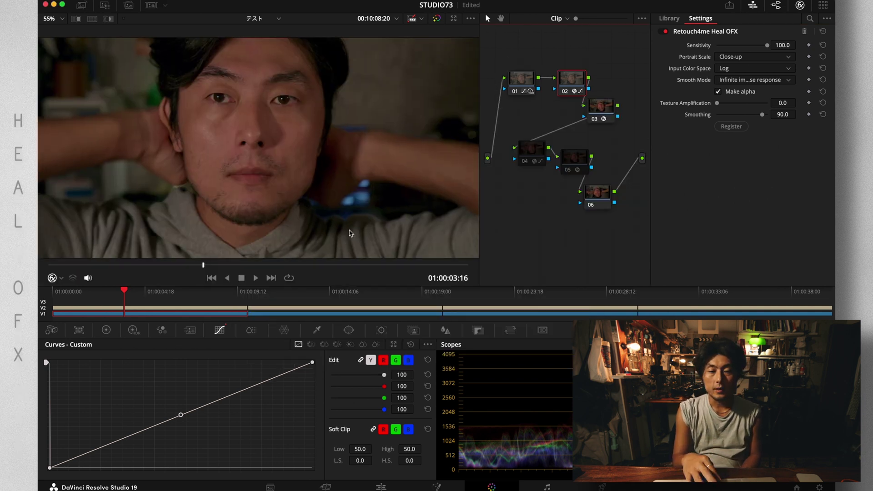
Step: Bypass nodes 01–03 and toggle node 03 to compare the graded and ungraded image
left_click_drag(514, 70, 597, 108)
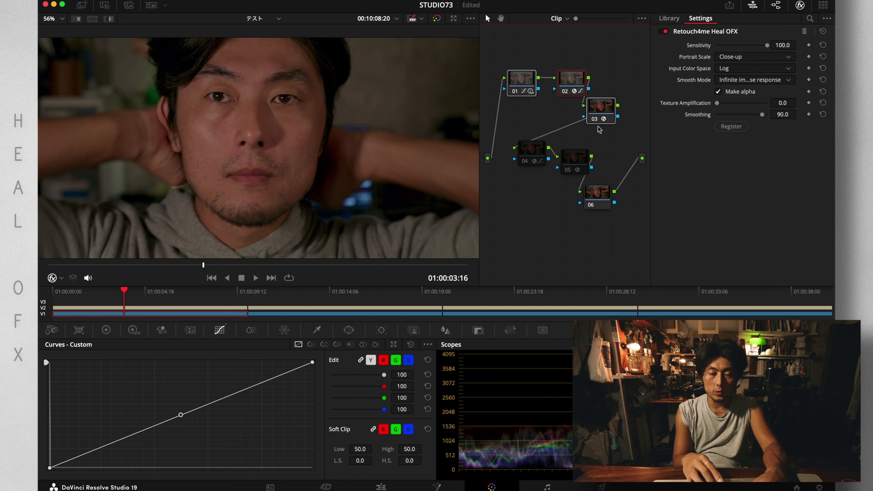
key("ctrl+d")
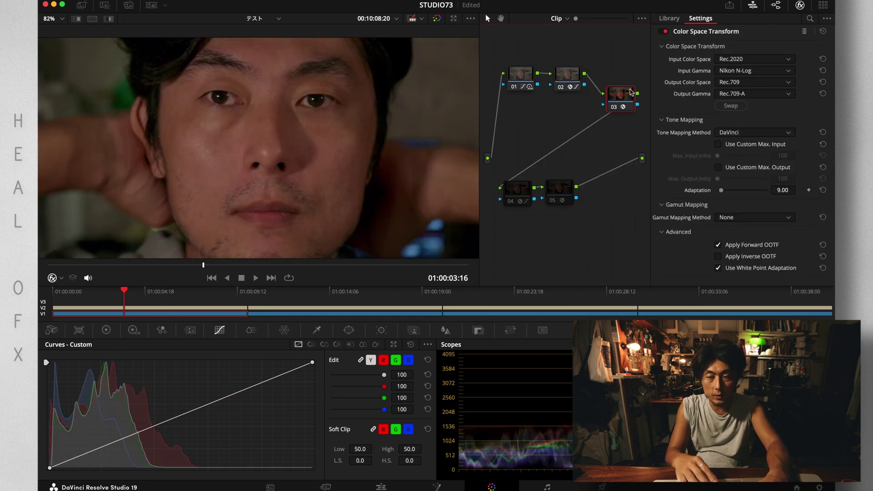
key("ctrl+d")
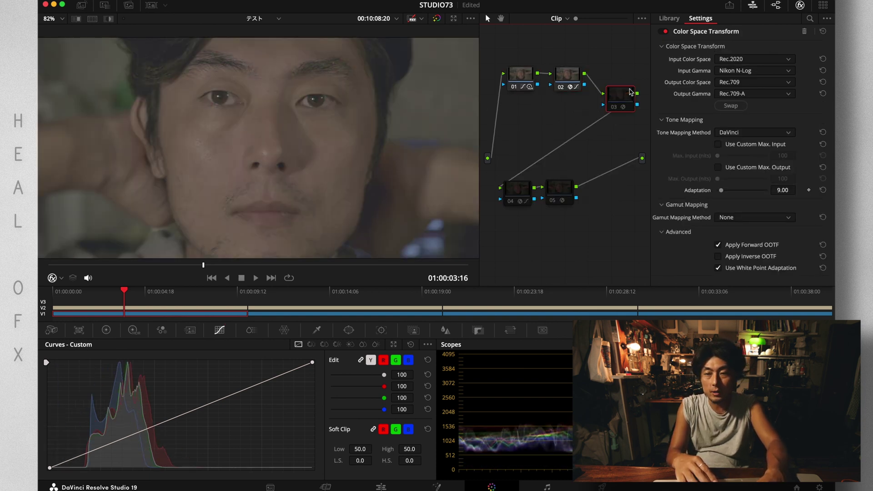
key("ctrl+d")
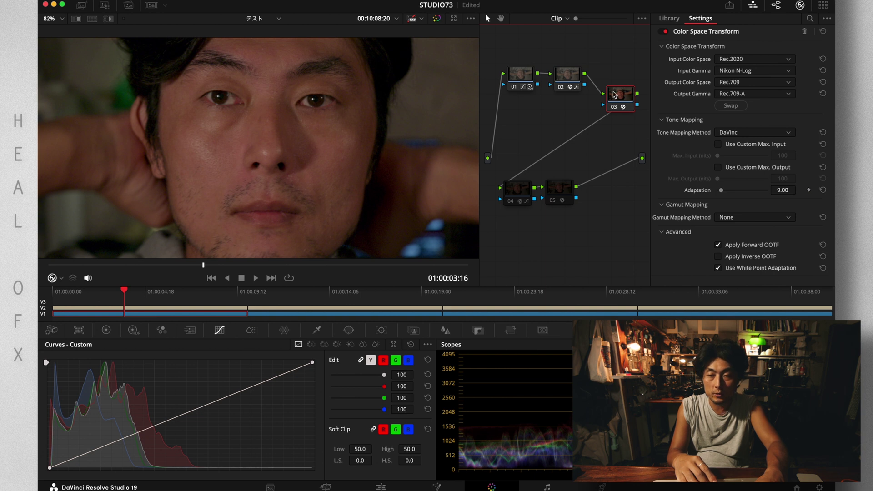
Step: Select node 02 and switch on its Retouch4me Heal OFX effect
left_click(525, 78)
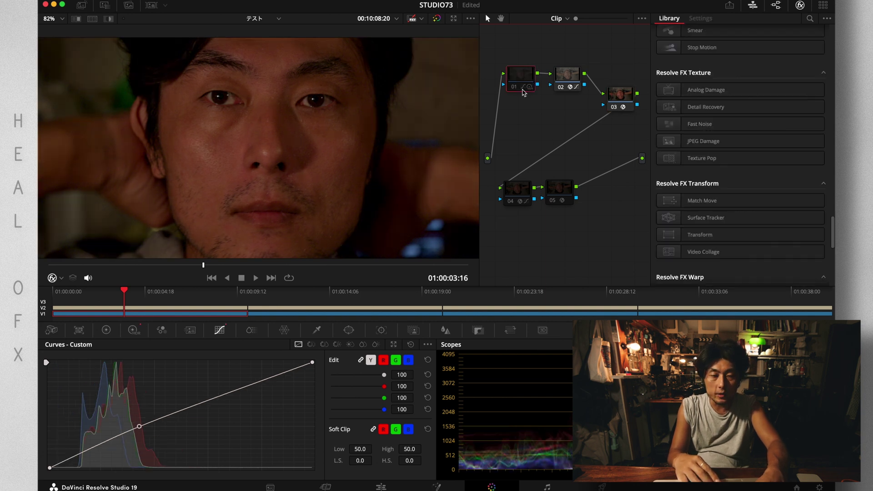
left_click_drag(567, 76, 570, 87)
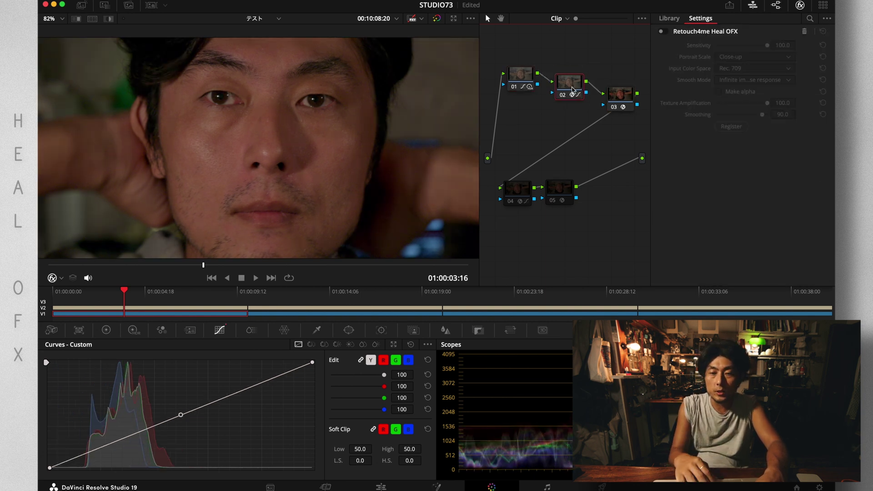
left_click(664, 31)
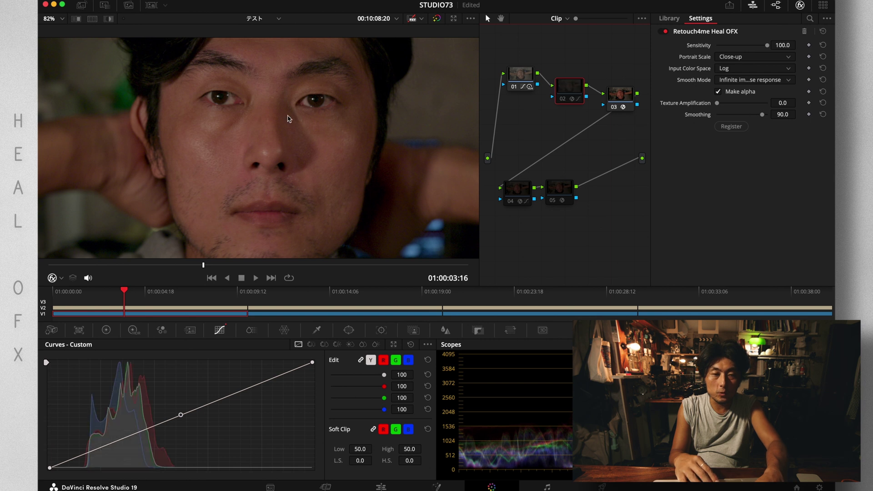
scroll(262, 138, "up", 2)
scroll(262, 138, "up", 3)
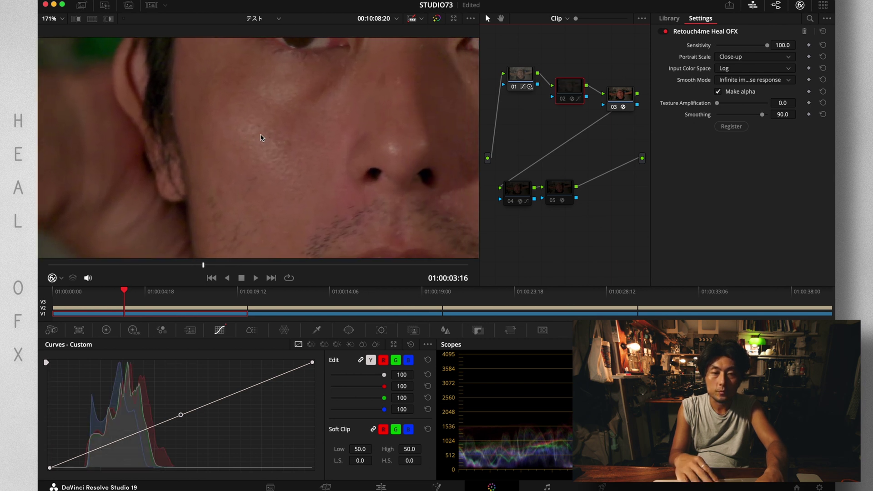
scroll(187, 202, "down", 4)
scroll(329, 186, "up", 3)
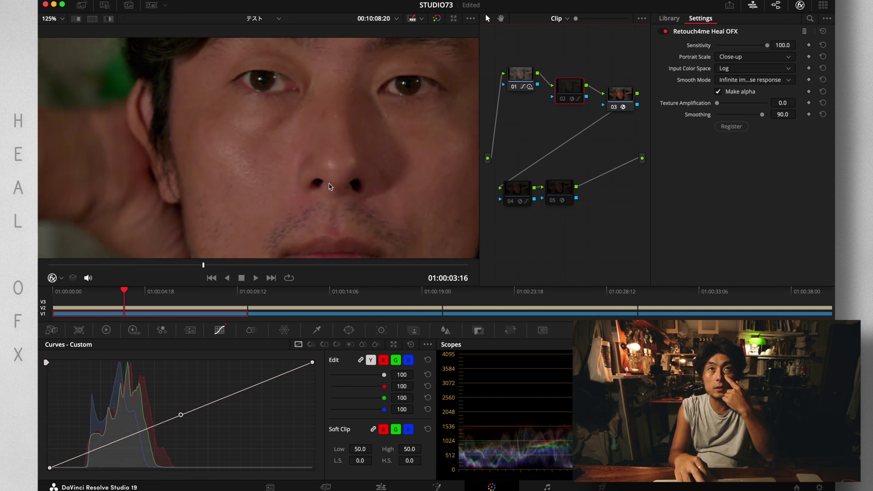
scroll(330, 186, "up", 2)
scroll(330, 187, "down", 2)
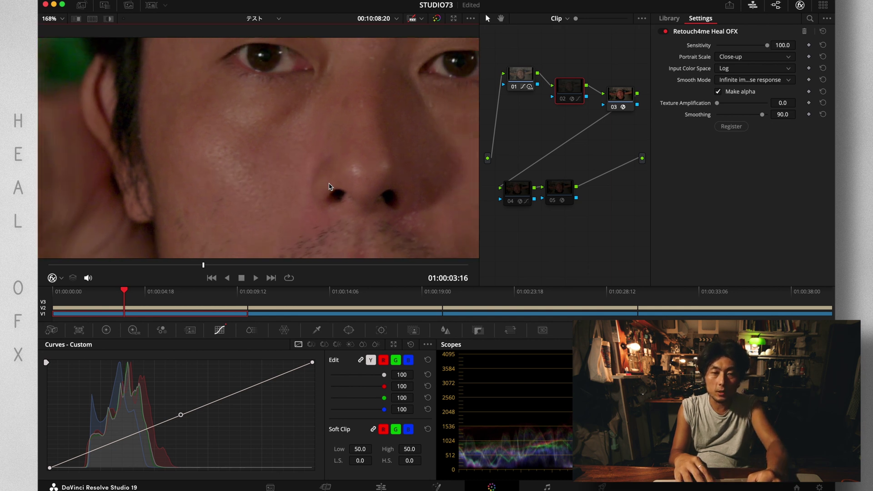
scroll(330, 187, "down", 2)
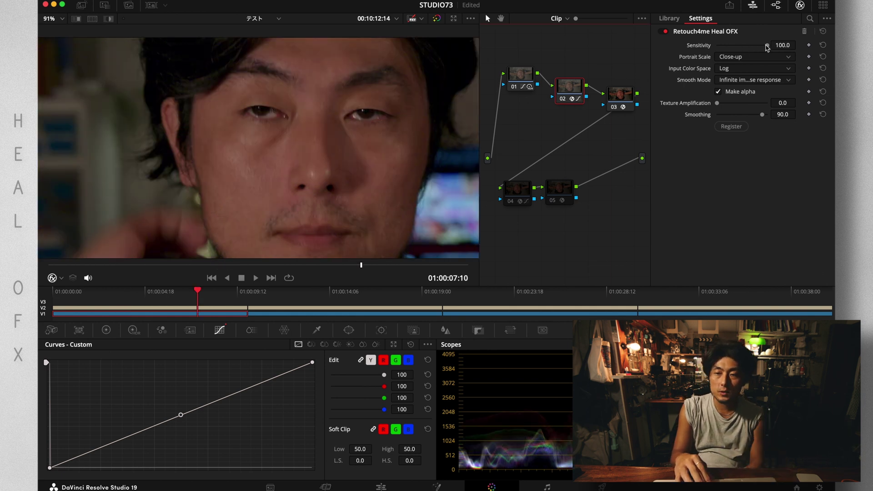
Step: Compare Heal Sensitivity at 0 and 11, then restore it to 100
left_click_drag(768, 46, 719, 46)
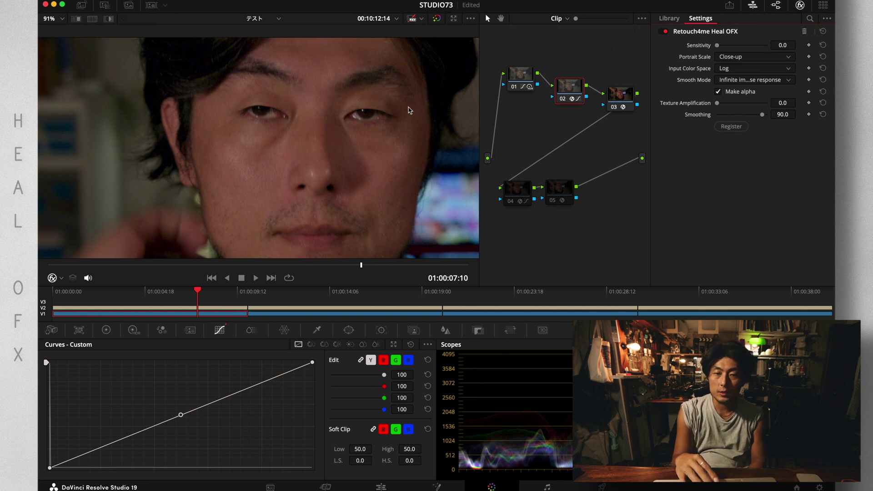
left_click_drag(718, 46, 724, 47)
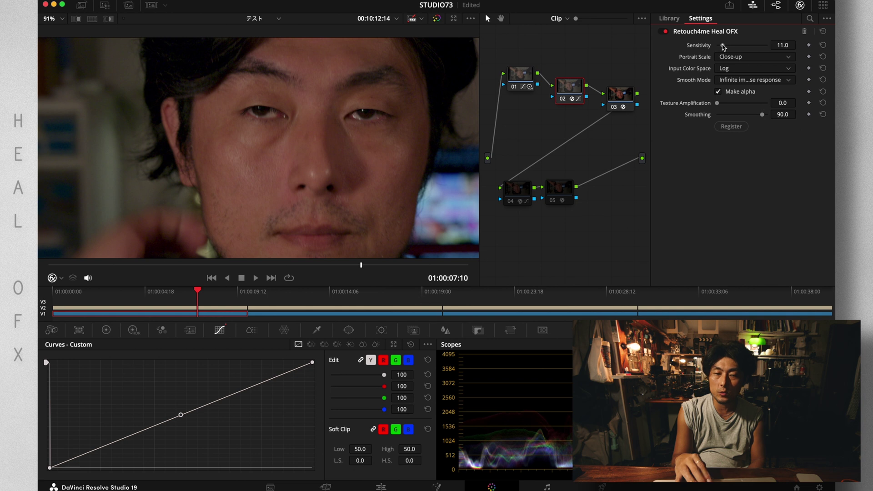
scroll(312, 139, "up", 3)
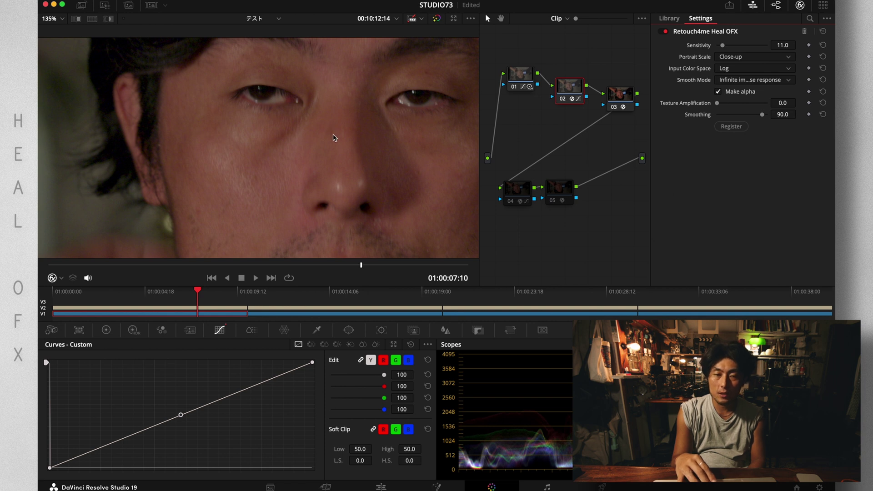
left_click_drag(723, 45, 776, 45)
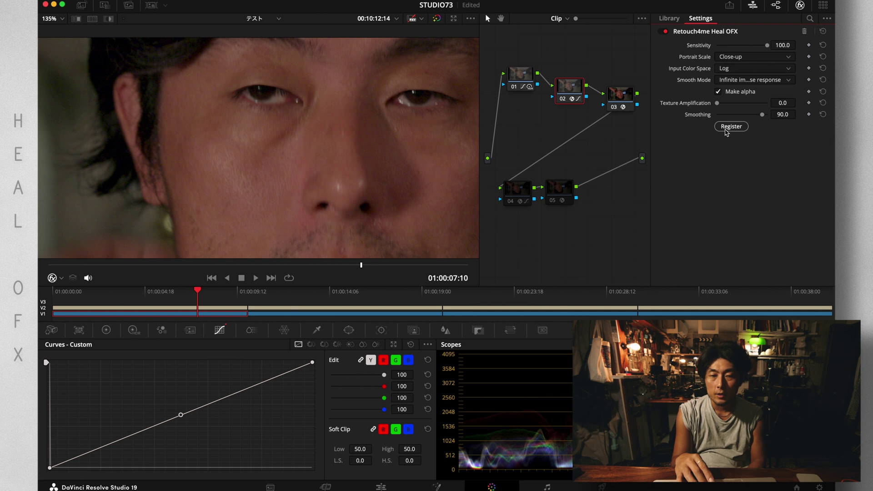
Step: Review the Portrait Scale and Input Color Space options, keeping Log, and move node 03 lower
left_click(737, 57)
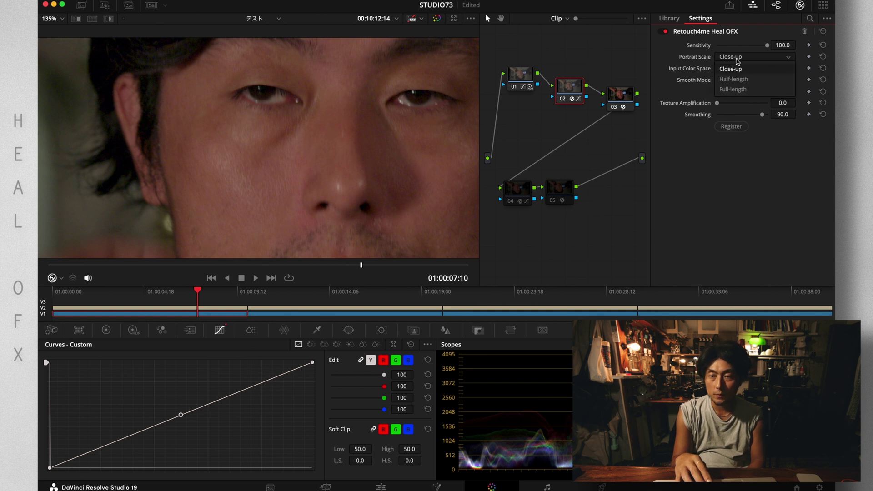
left_click(737, 59)
left_click(753, 69)
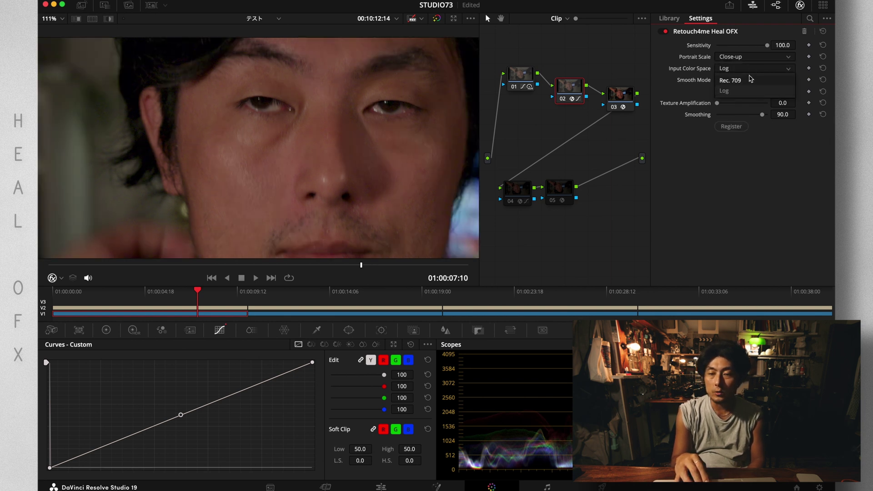
left_click_drag(624, 94, 616, 129)
left_click(522, 81)
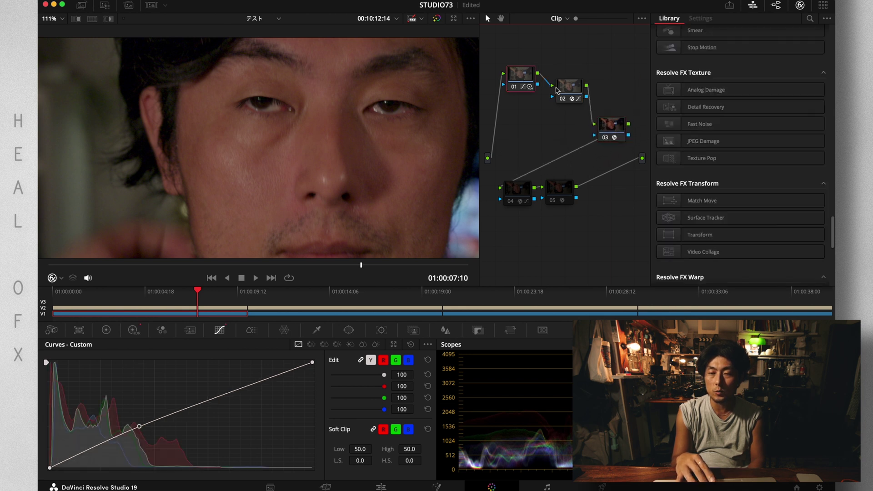
left_click(570, 94)
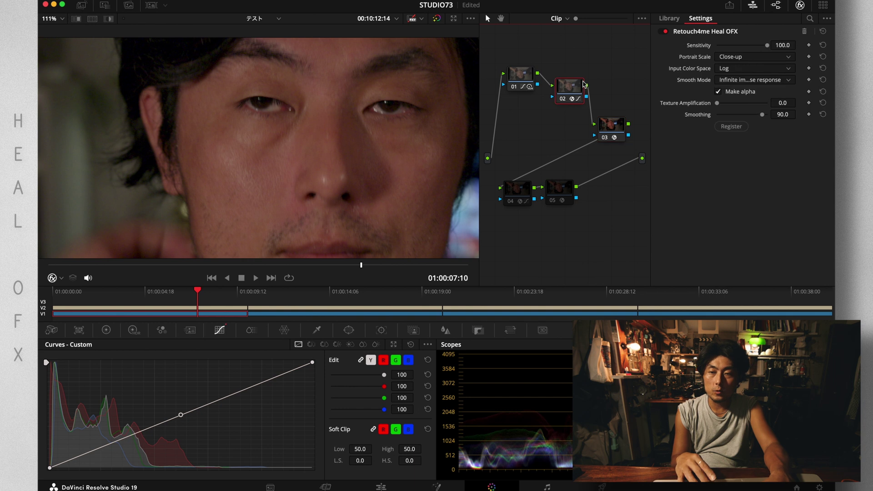
left_click(768, 69)
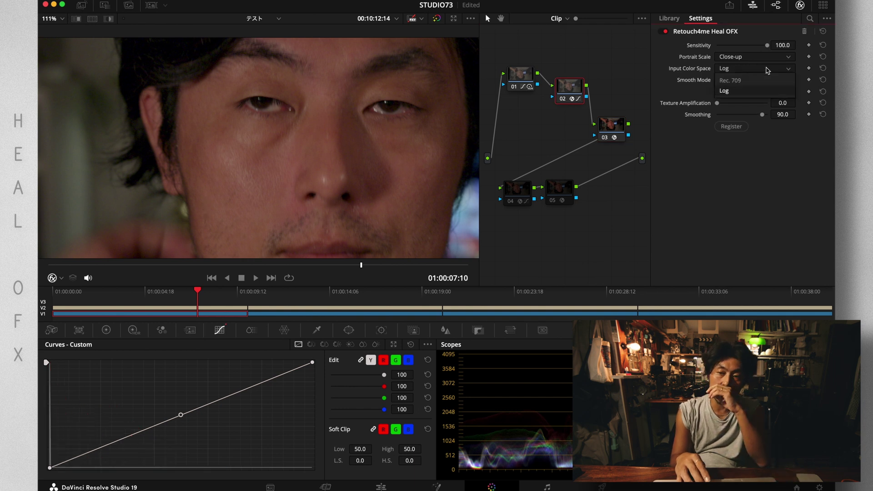
left_click(726, 91)
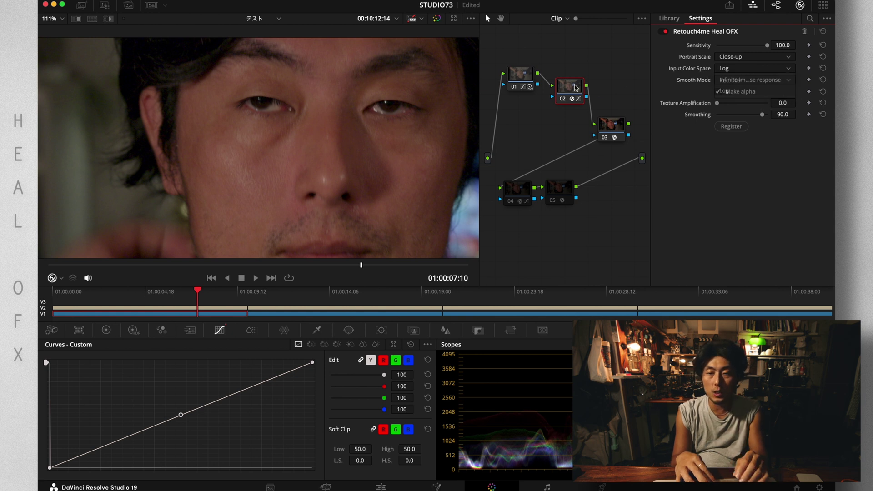
Step: Inspect node 03's color transform and nudge node 02, ending with node 02 selected
left_click(520, 74)
left_click(618, 127)
left_click_drag(572, 89, 578, 87)
left_click(611, 127)
left_click(576, 86)
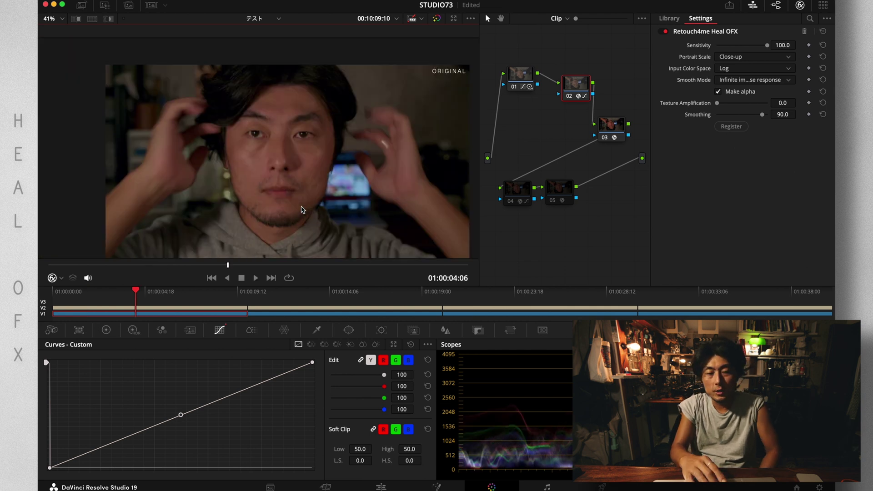
Step: Play the clip, then set node 02's Node Cache to On
scroll(276, 197, "up", 2)
scroll(275, 197, "up", 1)
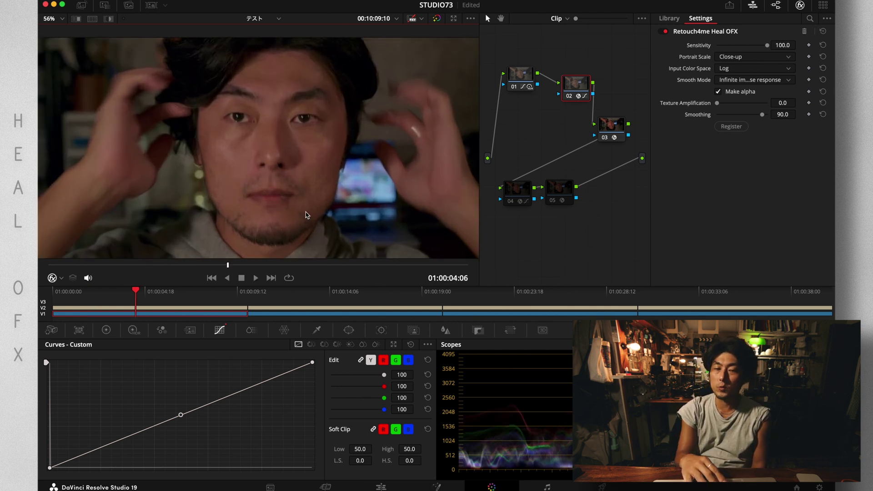
key("space")
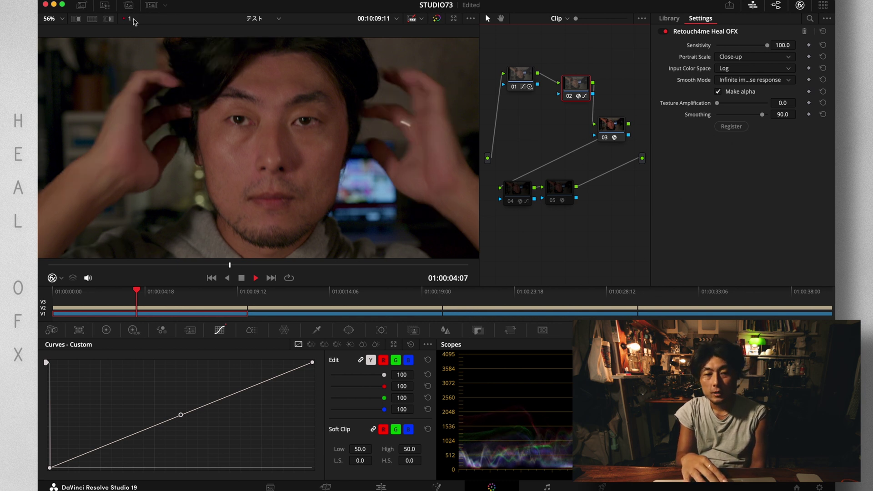
key("space")
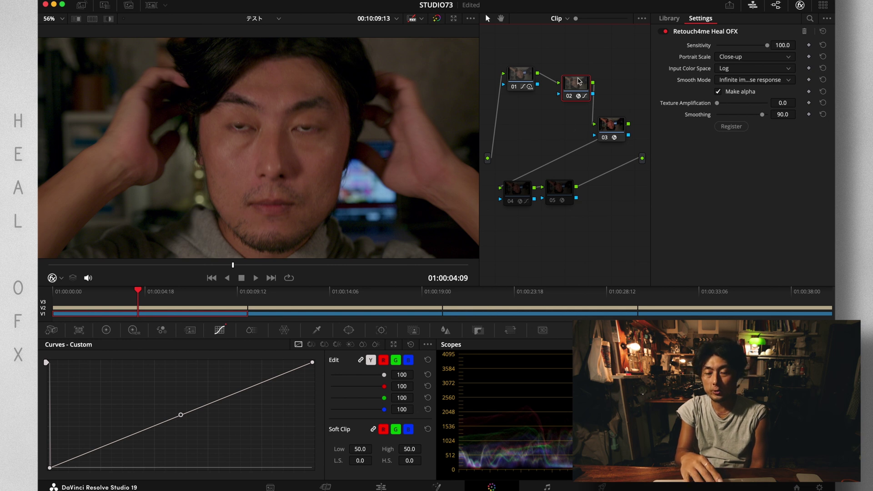
right_click(578, 81)
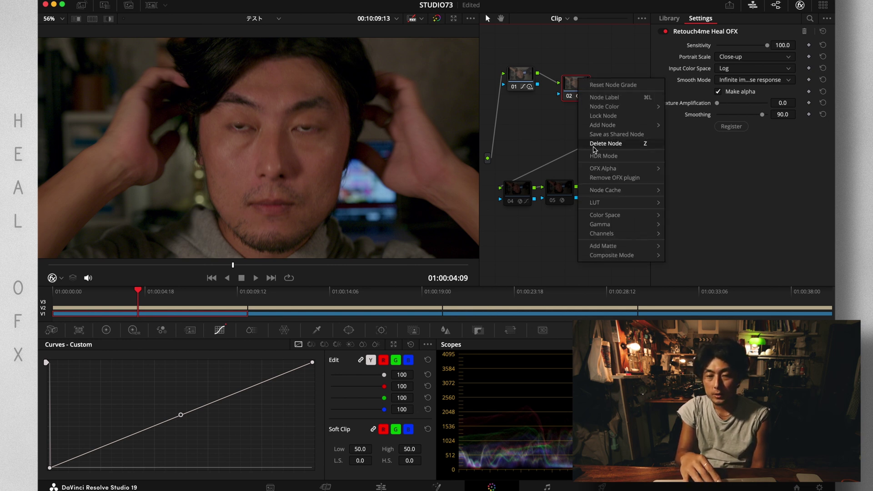
mouse_move(596, 190)
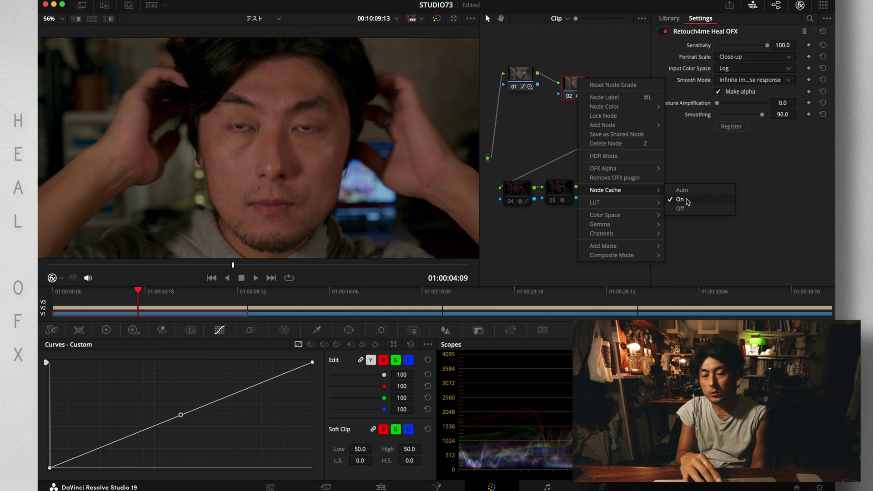
left_click(680, 199)
Step: Set the render cache to Smart for all clips and move to a later frame
left_click(314, 1)
mouse_move(346, 44)
left_click(450, 57)
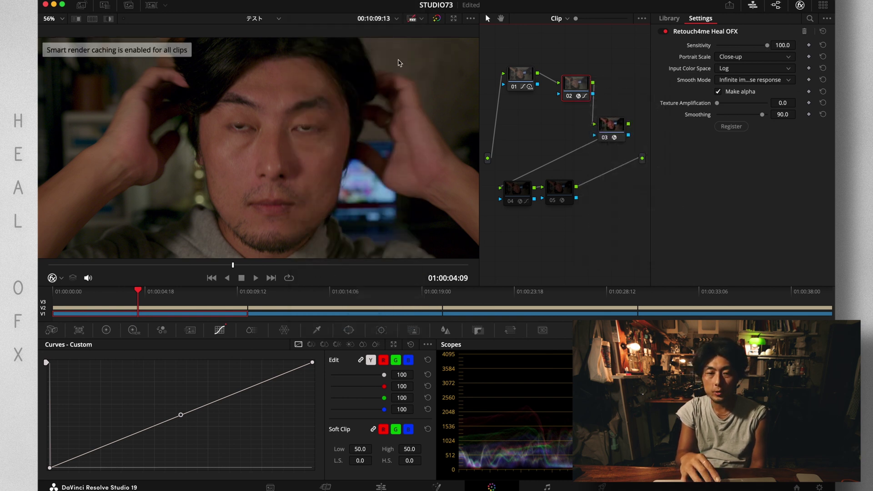
left_click(207, 298)
left_click_drag(581, 89, 575, 96)
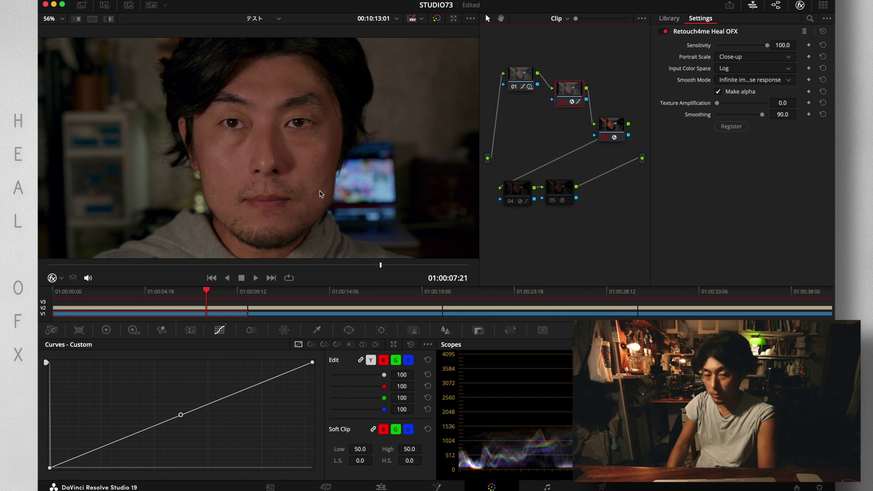
Step: Return to the timeline start and change node 02's Node Cache setting
left_click(58, 295)
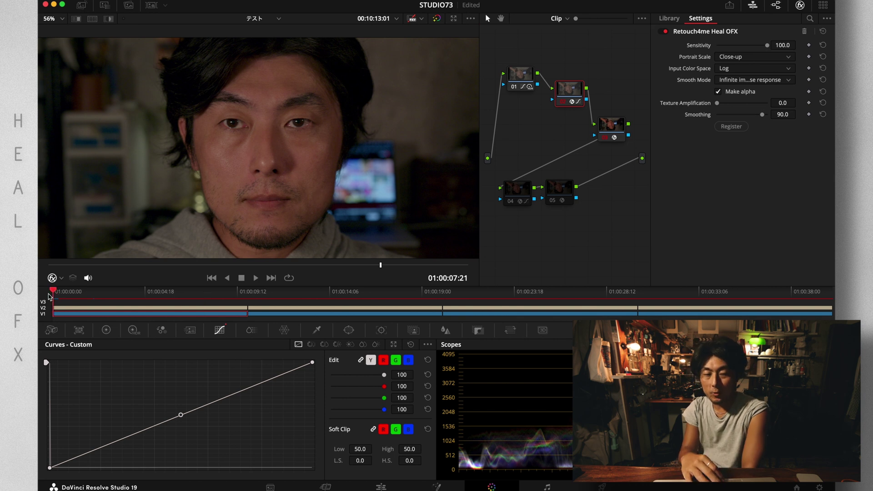
right_click(568, 92)
mouse_move(598, 205)
left_click(658, 222)
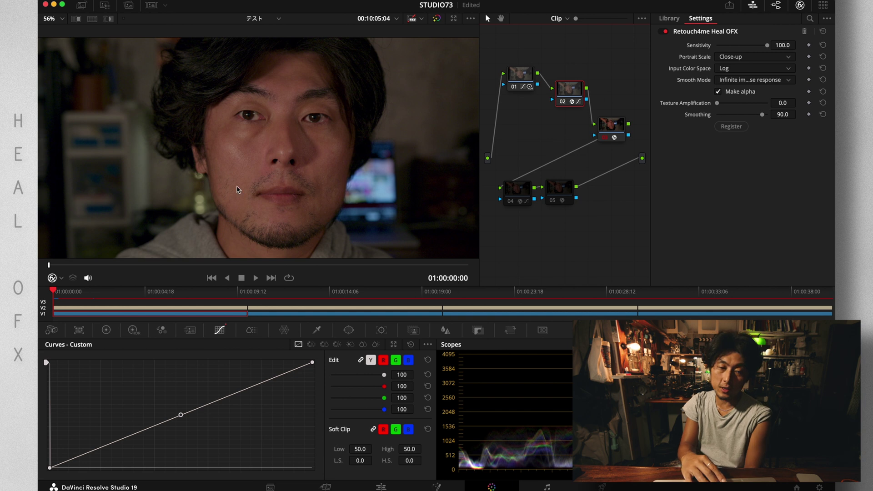
Step: Reposition nodes 05 and 04 lower in the node graph
scroll(324, 141, "up", 1)
scroll(325, 141, "up", 1)
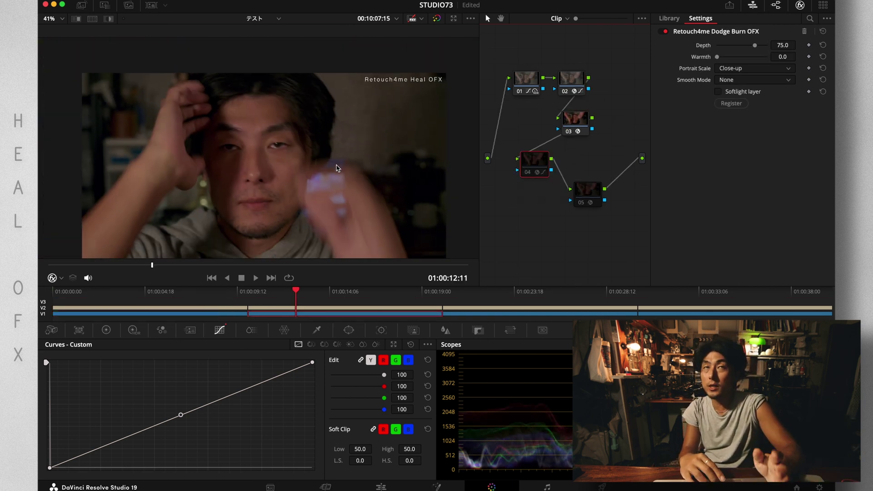
scroll(338, 168, "down", 2)
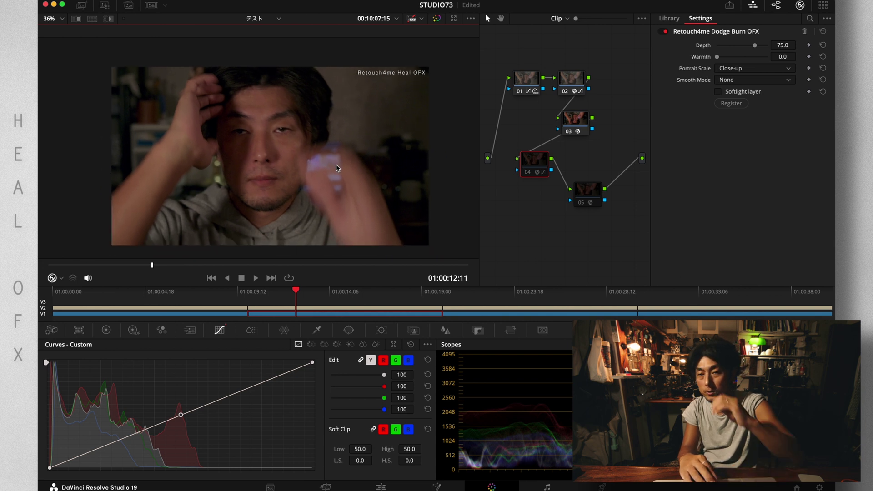
scroll(337, 168, "up", 2)
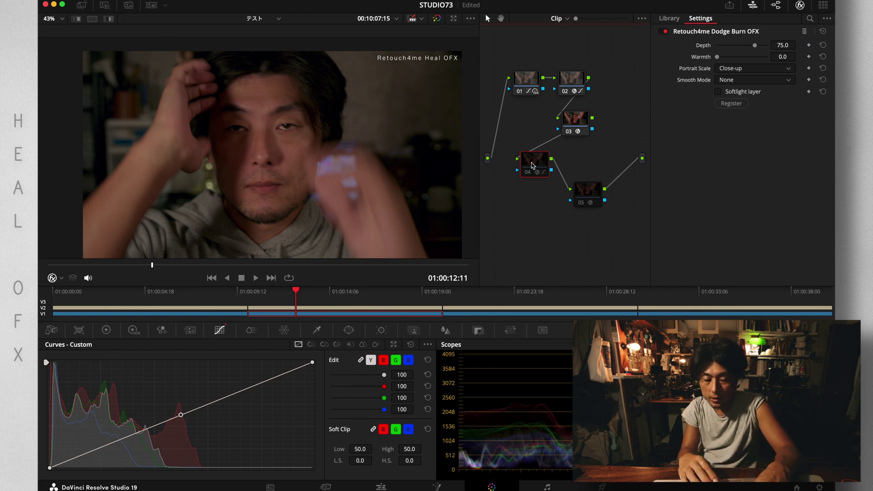
left_click_drag(593, 197, 601, 212)
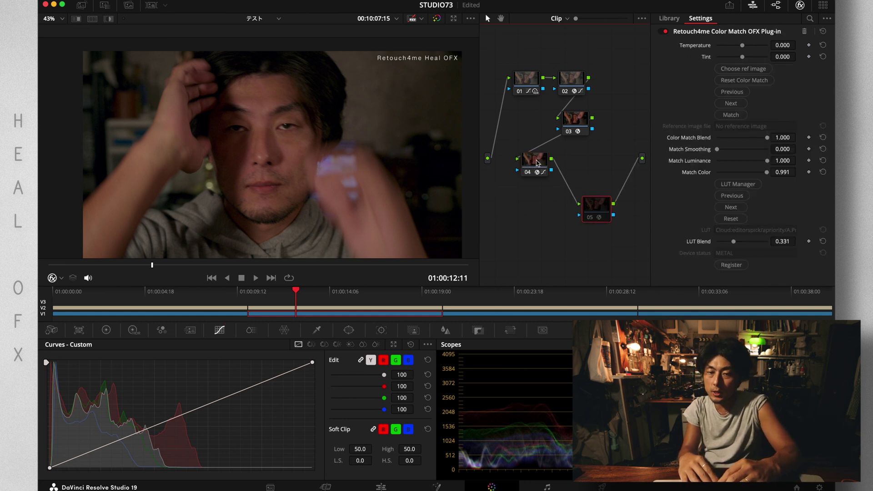
left_click_drag(538, 162, 538, 175)
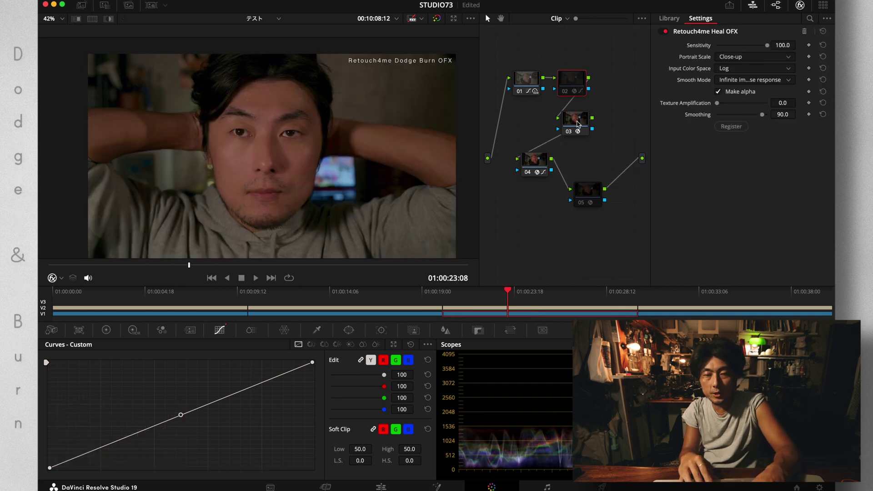
Step: Tidy nodes 03 and 04, then bypass Dodge Burn node 04 during playback and re-enable it
left_click_drag(577, 124, 588, 126)
left_click_drag(538, 166, 526, 183)
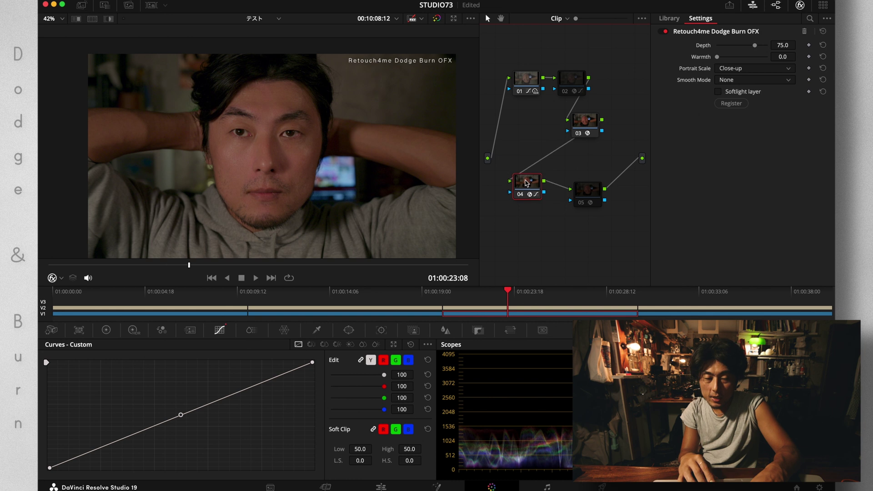
scroll(362, 178, "up", 2)
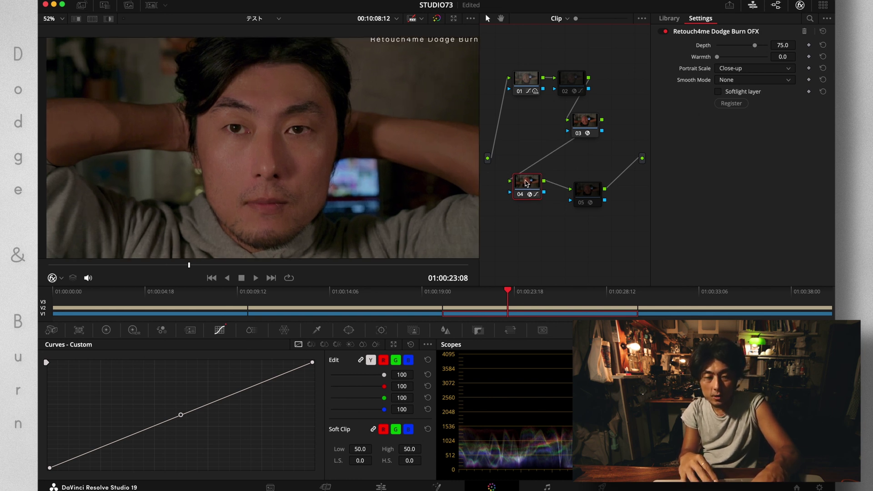
key("ctrl+d")
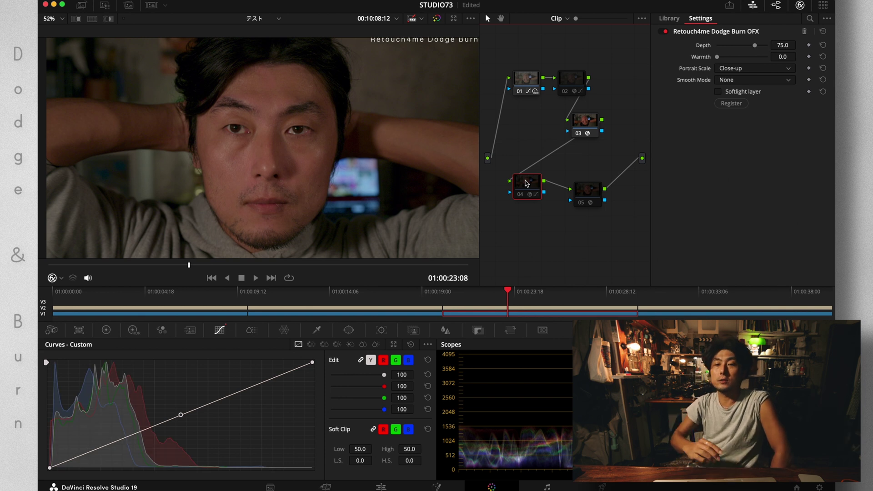
key("space")
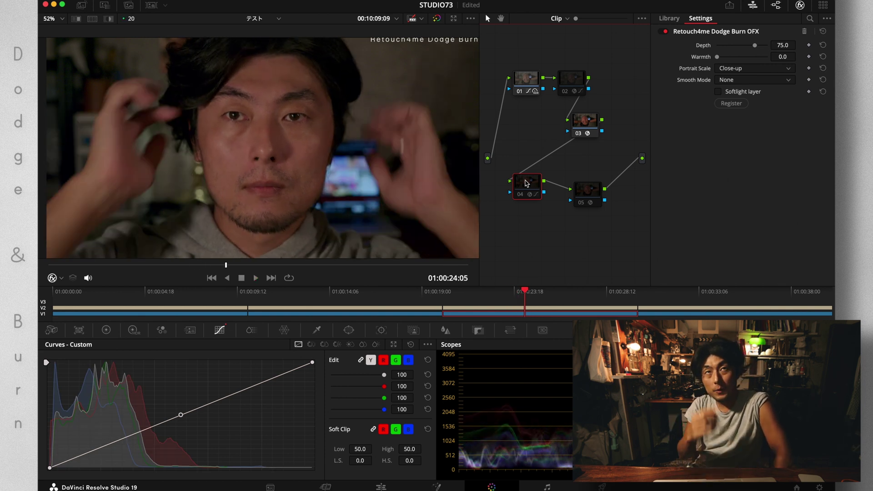
key("space")
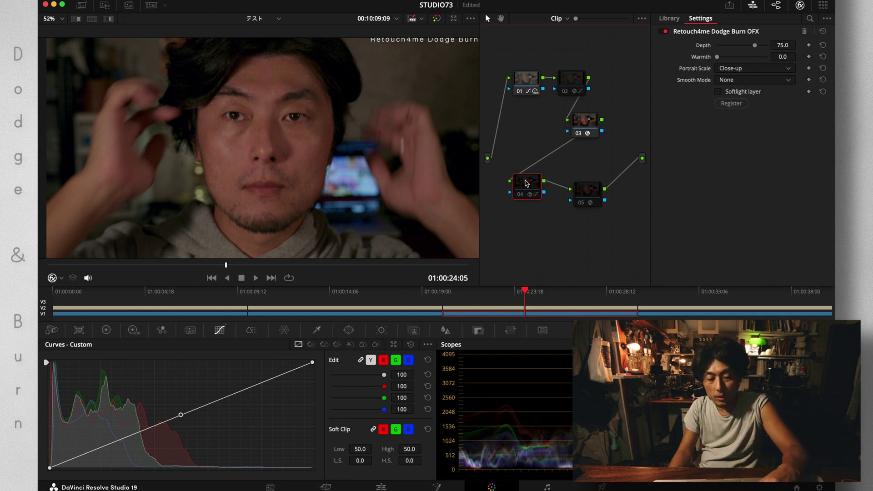
key("ctrl+d")
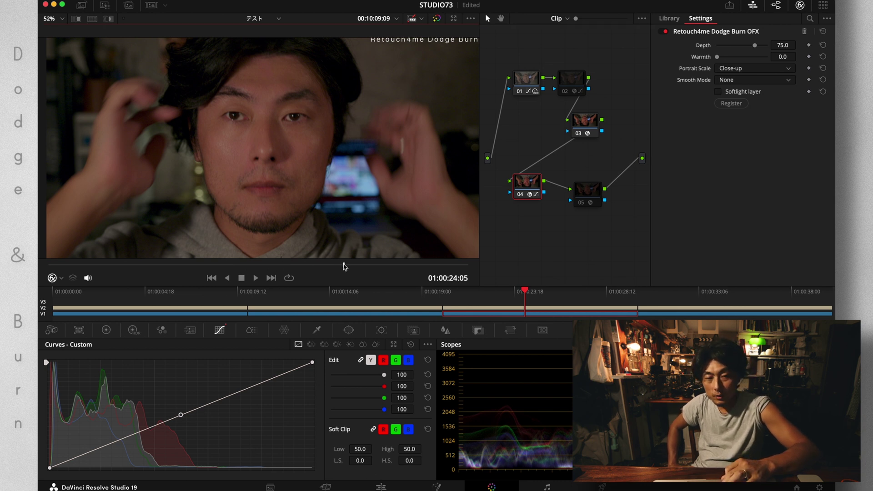
Step: Scrub forward a few frames, zoom the viewer into the face, and select the Heal node
scroll(358, 151, "down", 1)
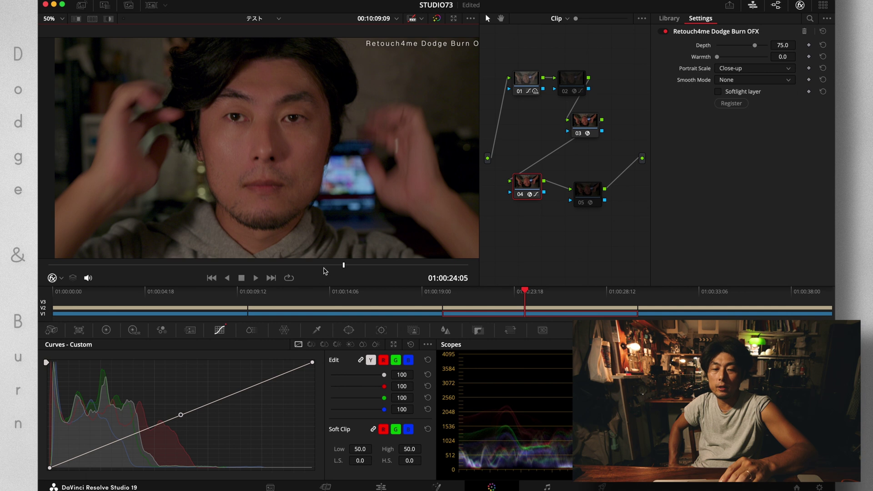
scroll(364, 158, "down", 3)
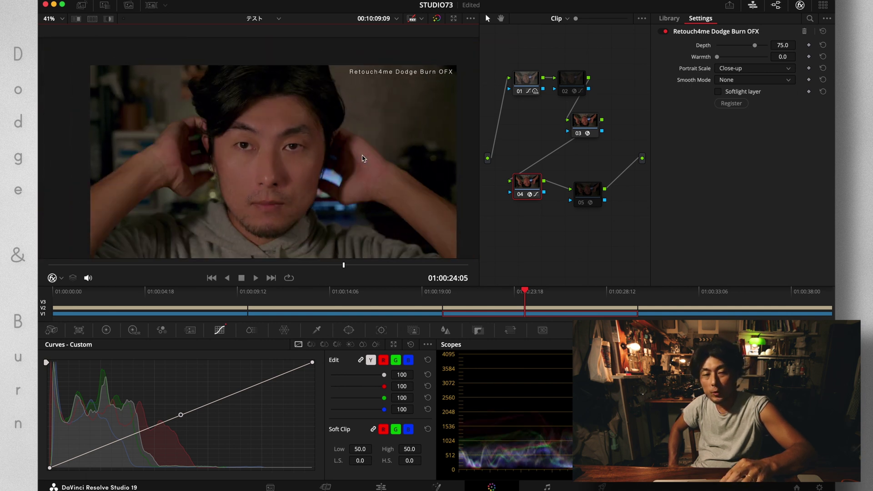
scroll(364, 159, "down", 2)
left_click_drag(367, 273, 387, 272)
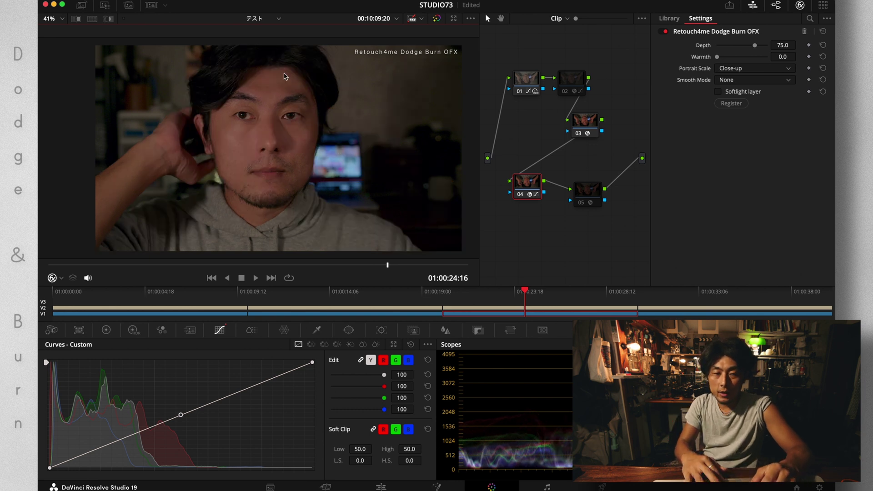
scroll(283, 199, "up", 1)
scroll(283, 199, "up", 2)
scroll(283, 199, "up", 2)
scroll(283, 198, "up", 2)
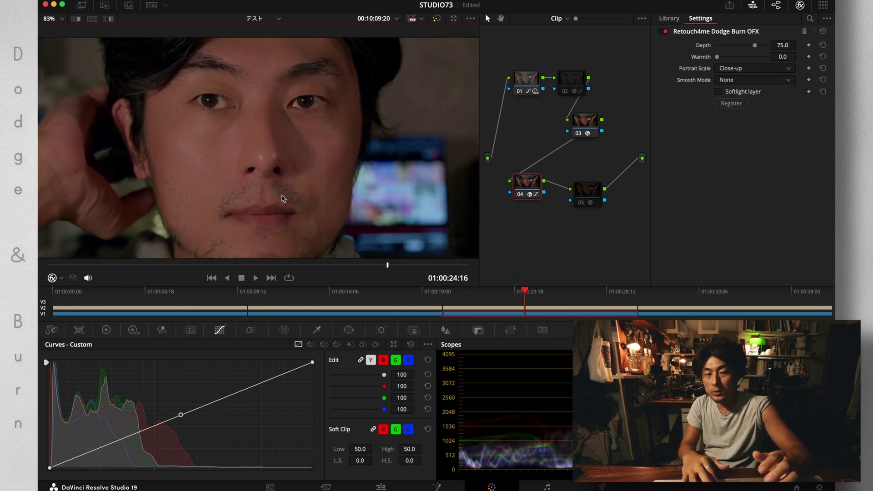
scroll(283, 199, "up", 3)
scroll(283, 199, "up", 1)
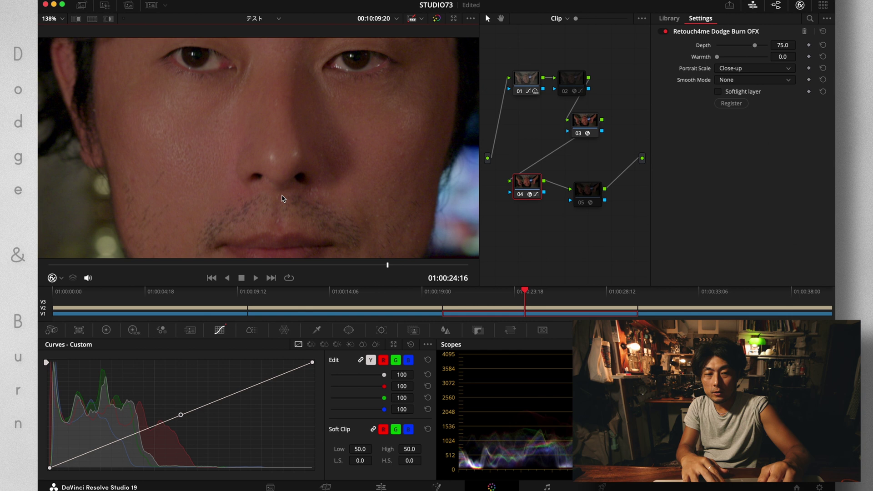
left_click(576, 78)
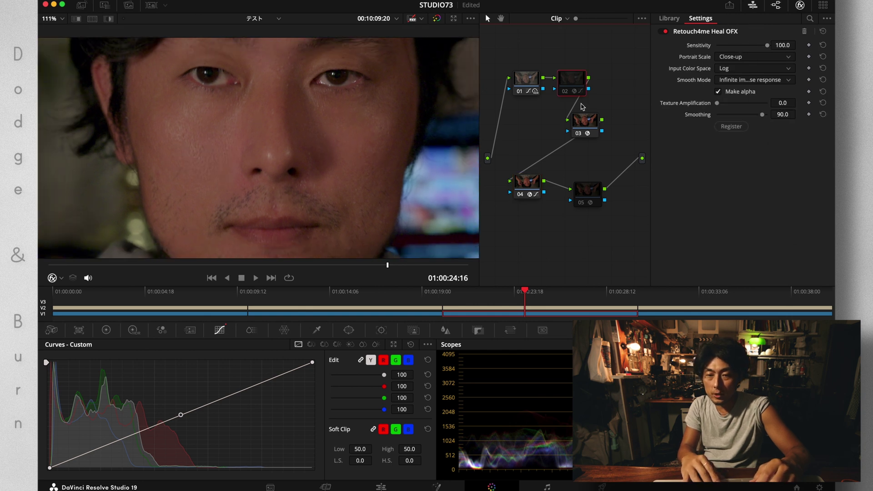
Step: Jump to 01:00:28:01 with Heal node 02 selected
left_click(585, 123)
left_click_drag(585, 124, 596, 126)
left_click(599, 291)
left_click(572, 83)
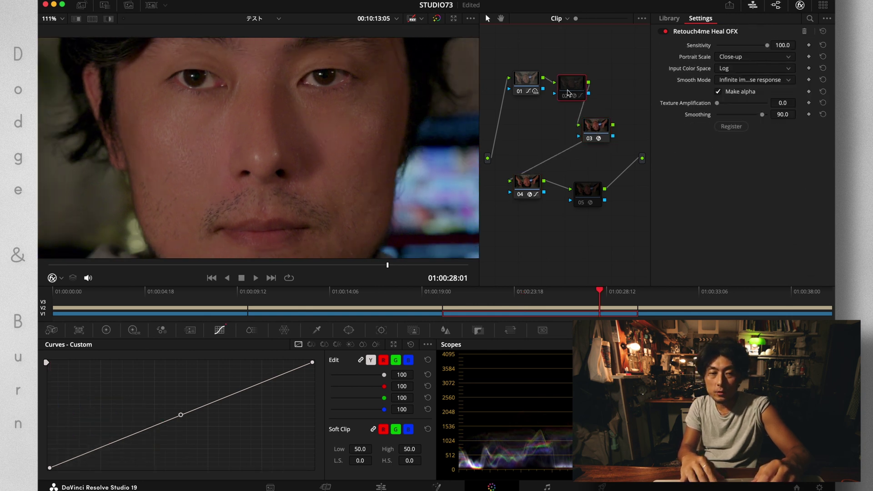
Step: Zoom the viewer onto the nose and mouth to inspect the skin retouch
scroll(320, 154, "down", 2)
scroll(320, 155, "up", 3)
scroll(320, 155, "up", 3)
scroll(320, 155, "up", 3)
scroll(320, 155, "up", 3)
scroll(320, 155, "up", 2)
scroll(320, 154, "right", 3)
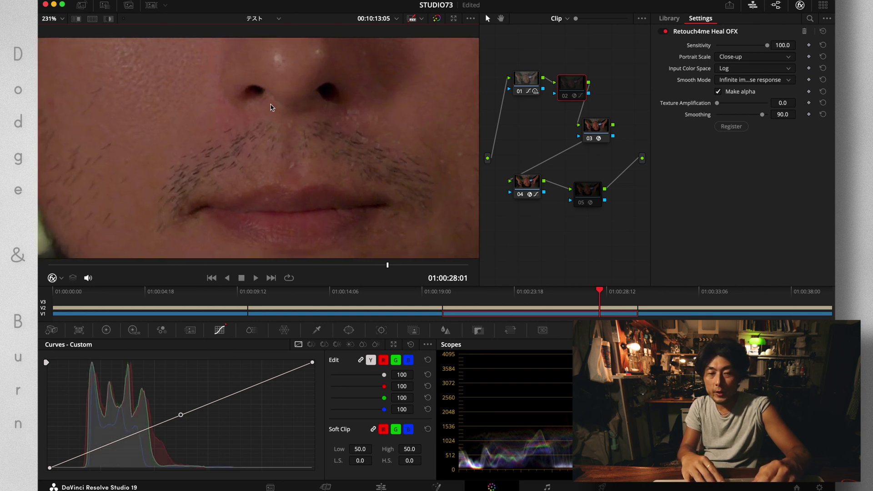
scroll(277, 181, "down", 5)
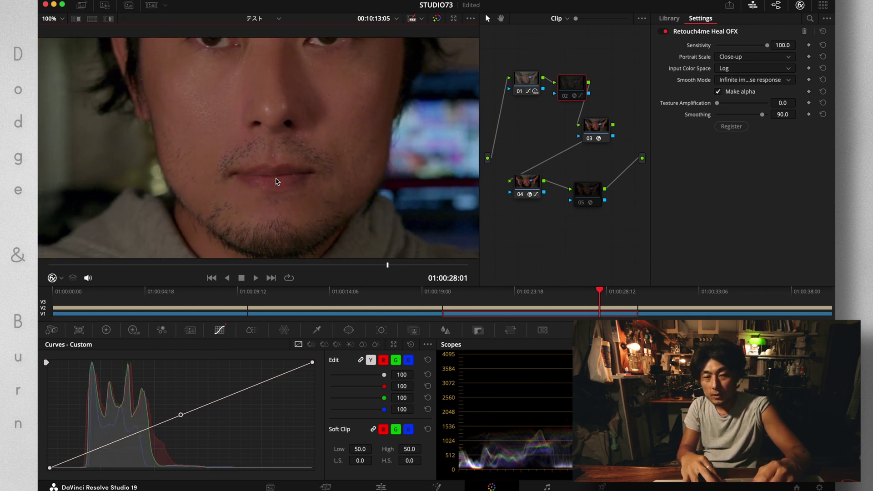
scroll(277, 181, "up", 4)
scroll(277, 181, "up", 1)
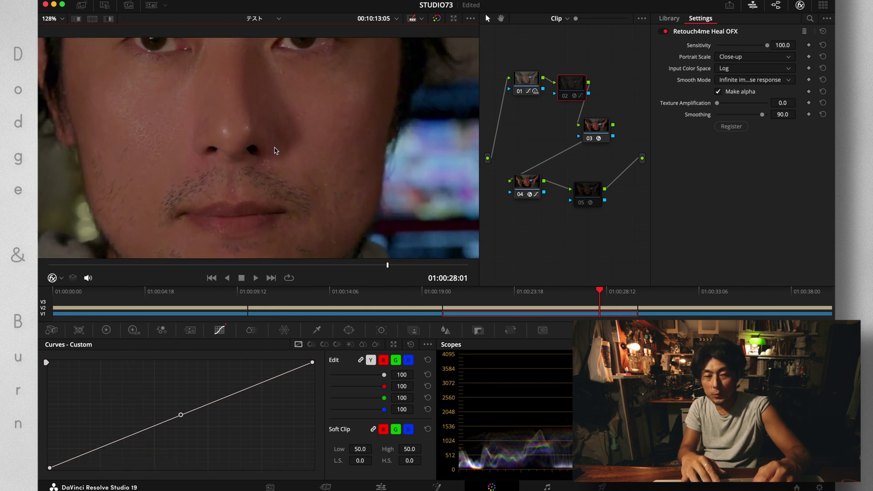
scroll(282, 188, "down", 5)
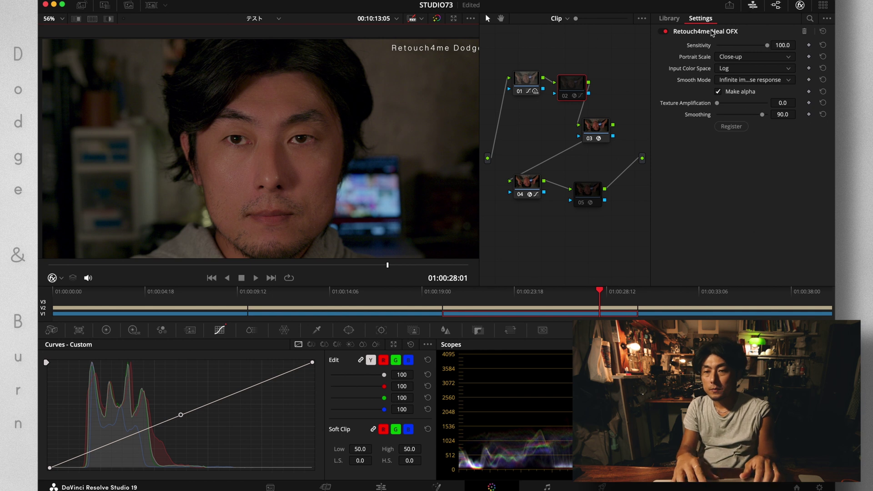
Step: Select Dodge Burn node 04 and test Depth and Warmth at 0 and 100
left_click(527, 196)
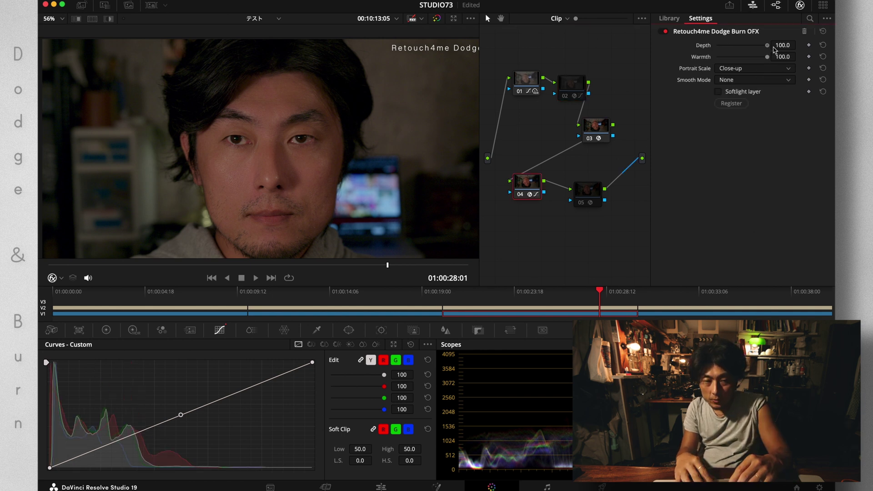
left_click_drag(775, 49, 678, 46)
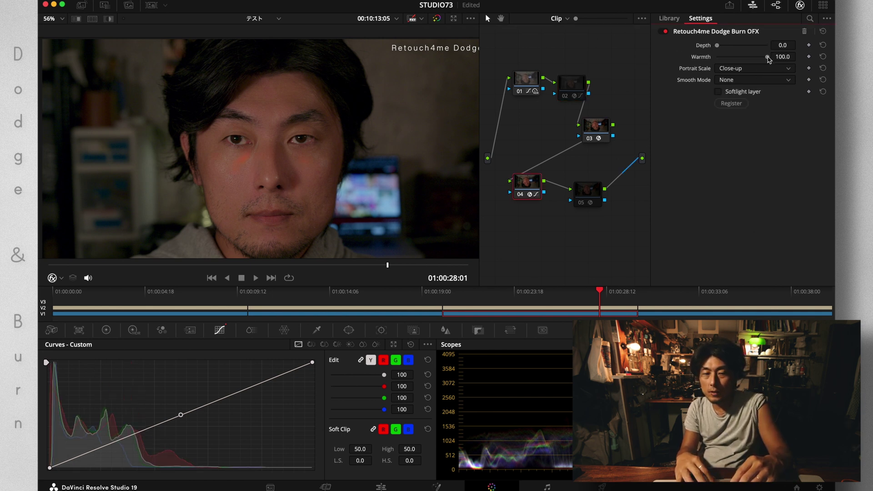
left_click_drag(768, 58, 657, 62)
left_click_drag(718, 45, 773, 46)
Step: Scrub through the clip at mid Depth, then set Depth to 100
scroll(269, 193, "up", 2)
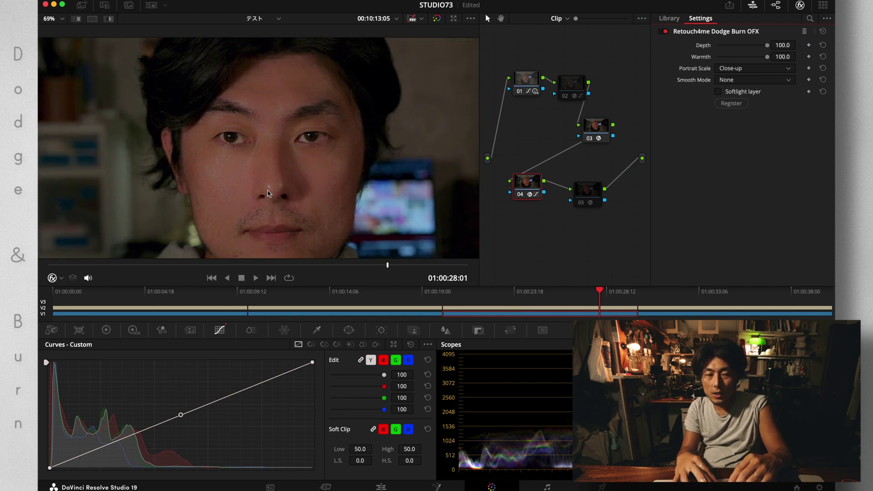
left_click(742, 45)
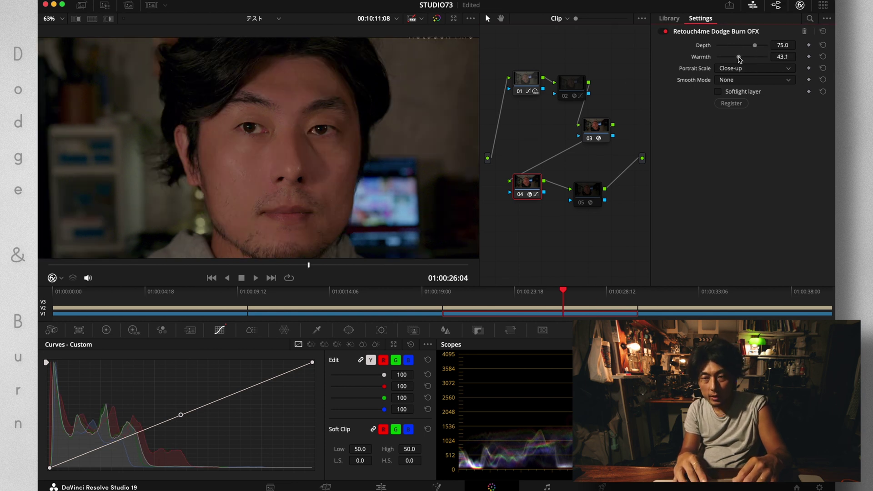
left_click(276, 267)
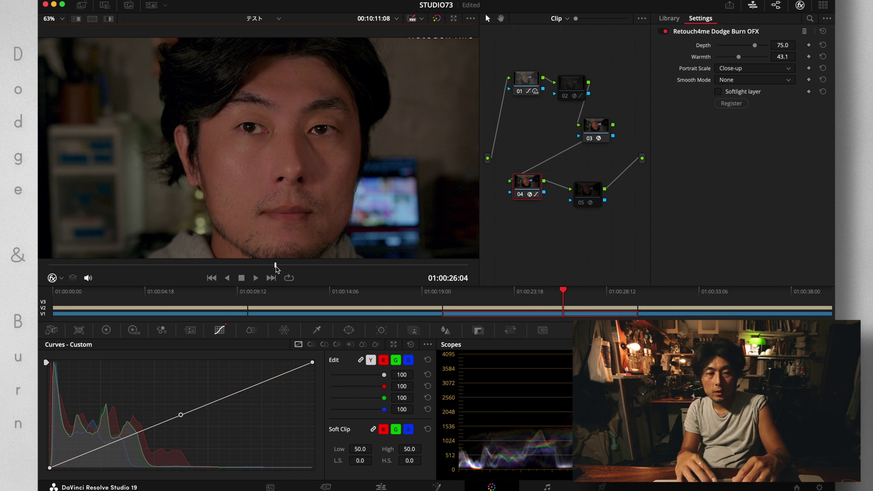
scroll(330, 230, "down", 2)
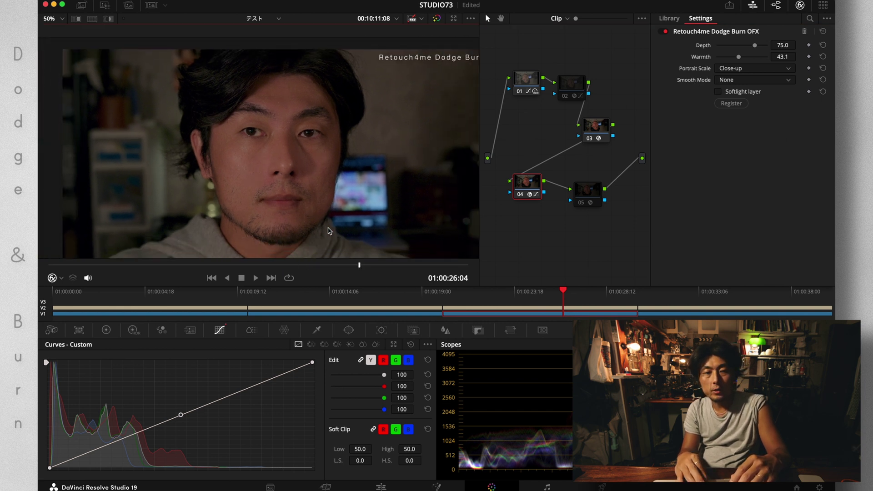
left_click(379, 265)
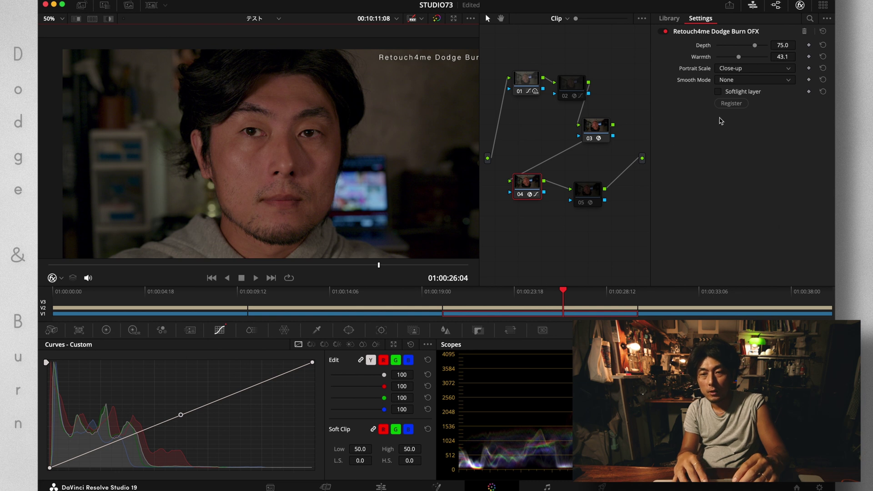
left_click_drag(761, 46, 776, 45)
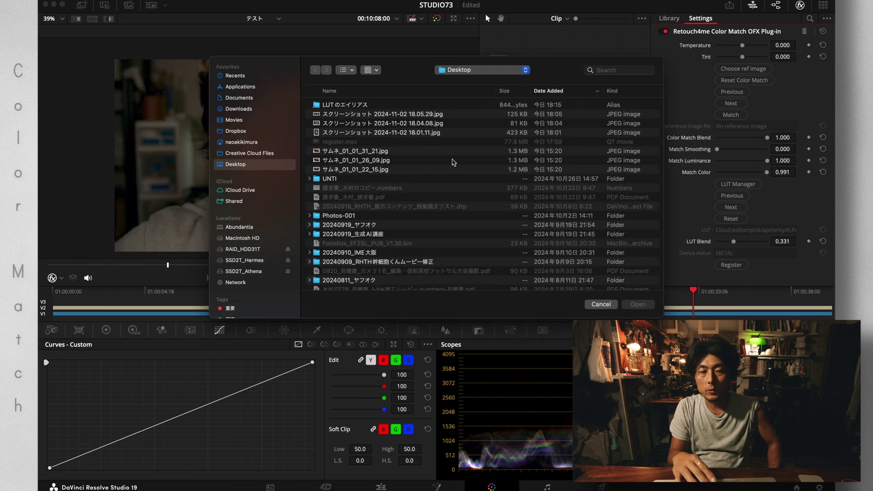
Step: Preview the desktop screenshots and open 2024-11-02 18.04.08.jpg as the Color Match reference
left_click(404, 116)
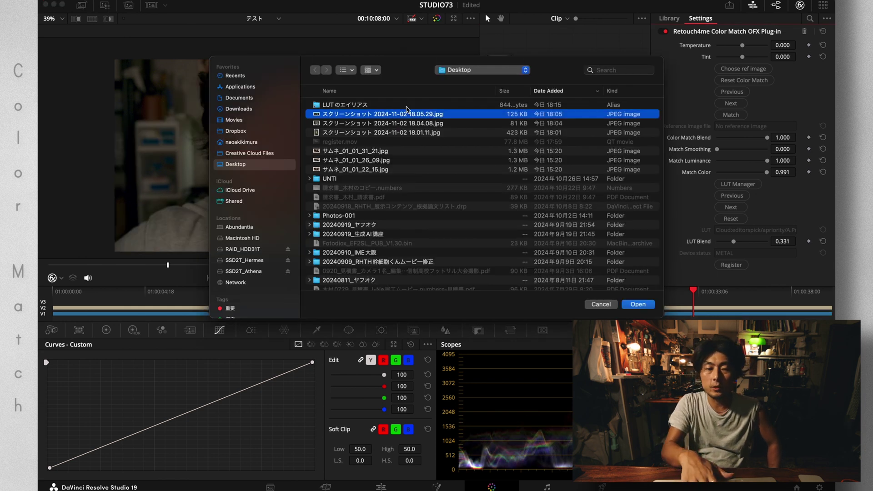
key("space")
key("space")
key("Down")
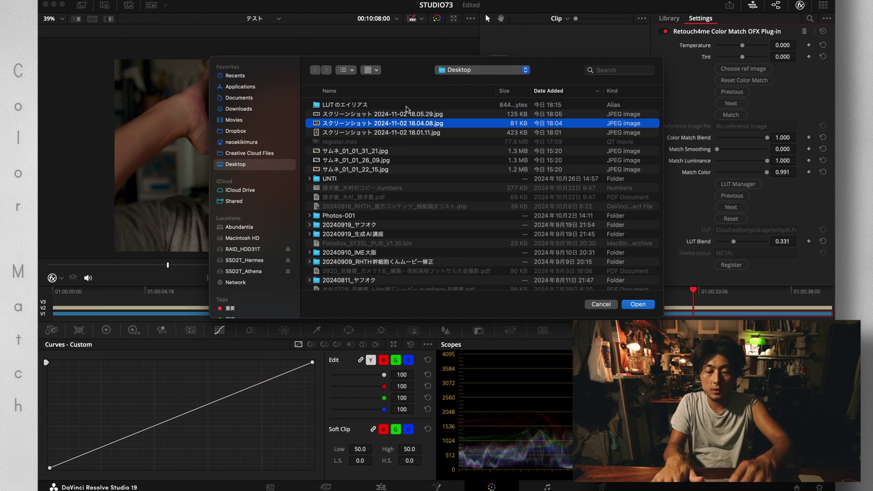
key("space")
key("Down")
key("Up")
key("Up")
key("Down")
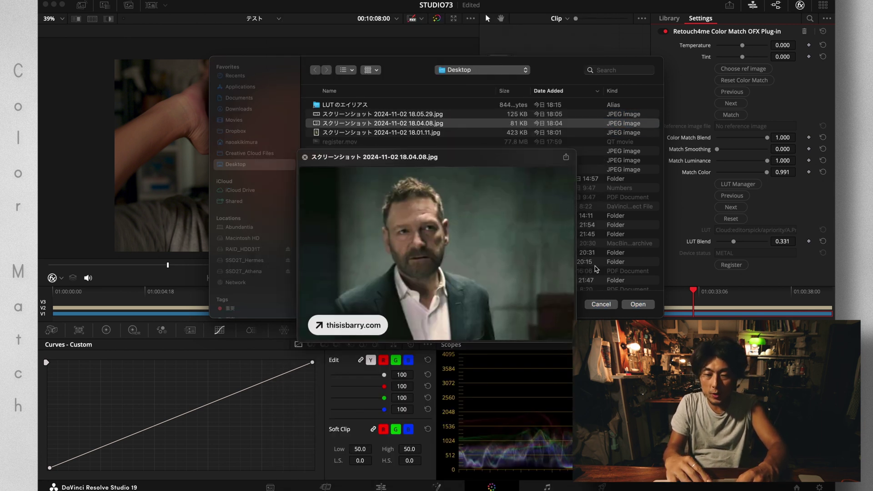
key("space")
key("Return")
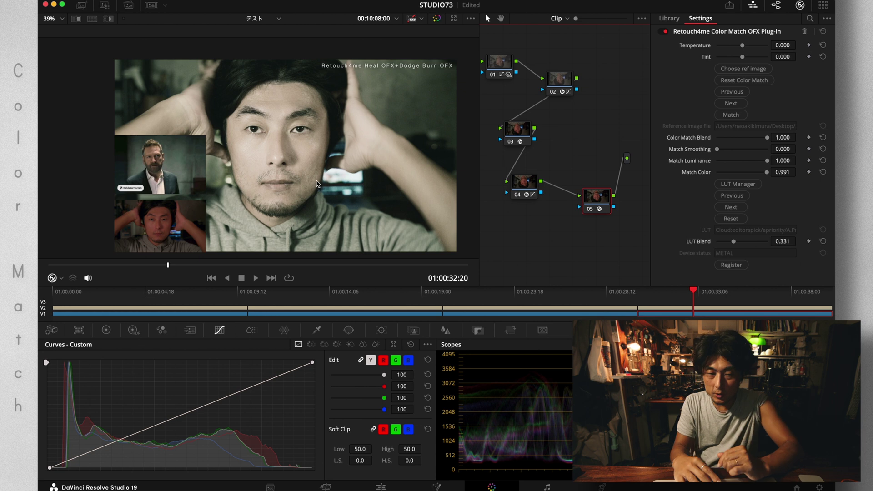
Step: Lower the Color Match blend to 0.669, keeping luminance 0.835 and smoothing and colour at 1.000
scroll(268, 193, "down", 1)
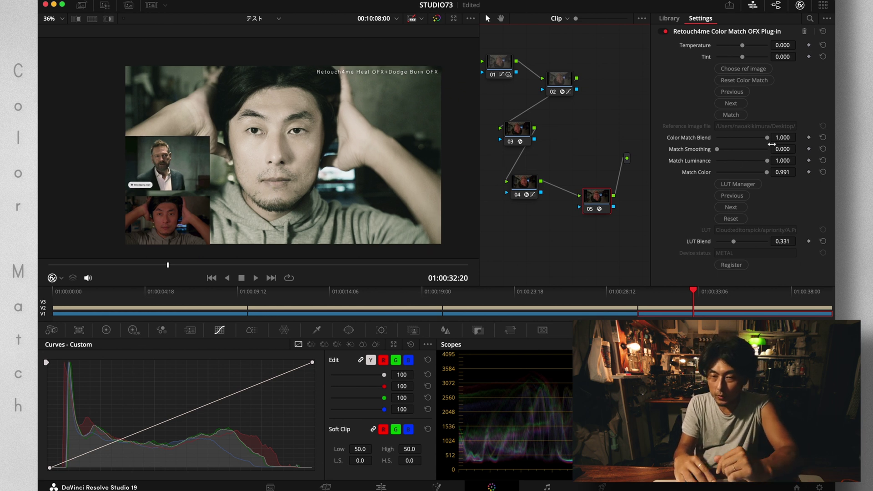
left_click_drag(745, 138, 737, 141)
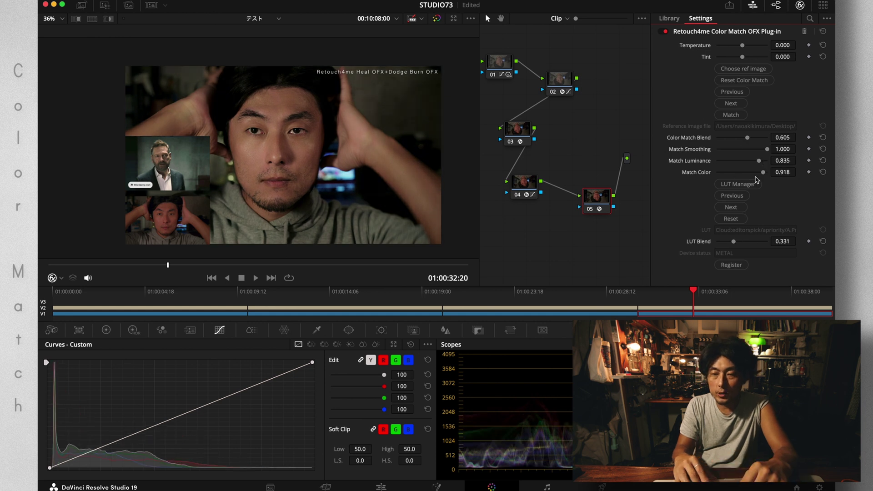
scroll(296, 172, "up", 1)
scroll(292, 168, "up", 3)
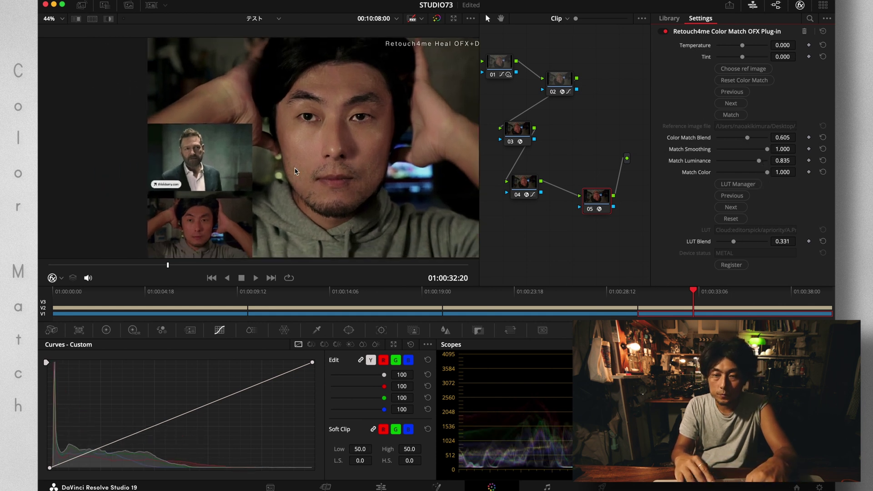
scroll(256, 135, "up", 2)
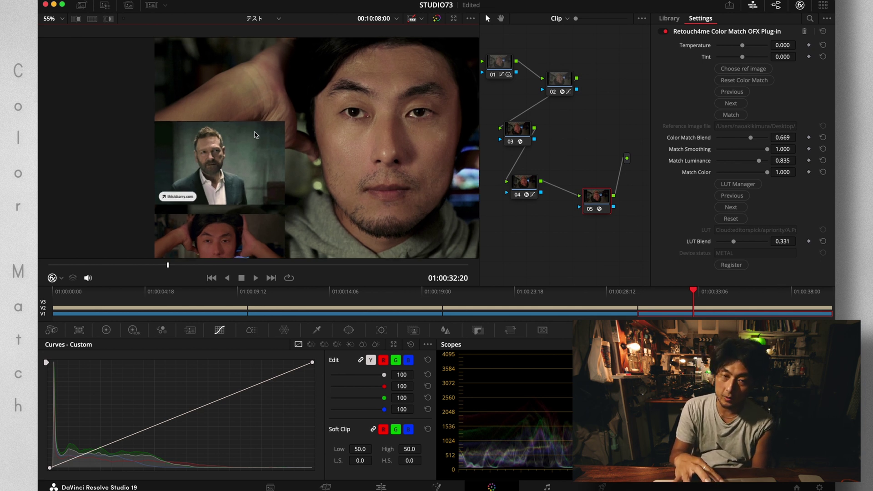
scroll(256, 135, "down", 4)
scroll(256, 136, "down", 1)
scroll(256, 135, "down", 1)
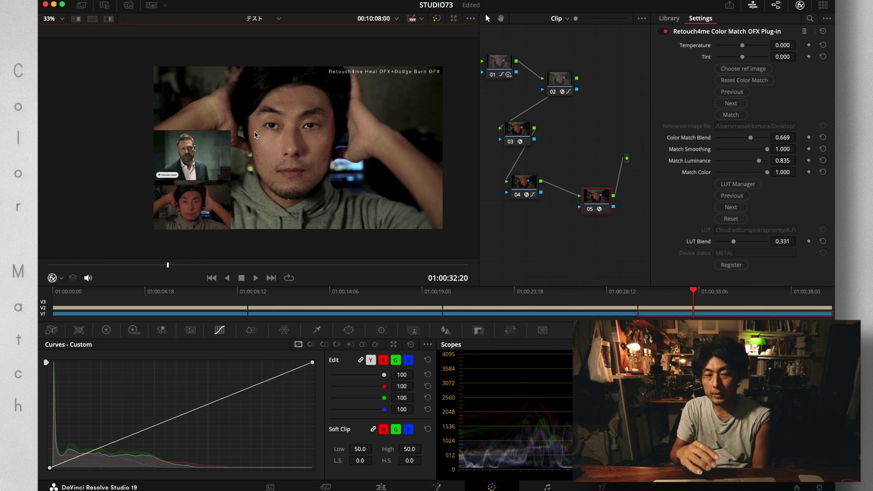
scroll(256, 135, "up", 1)
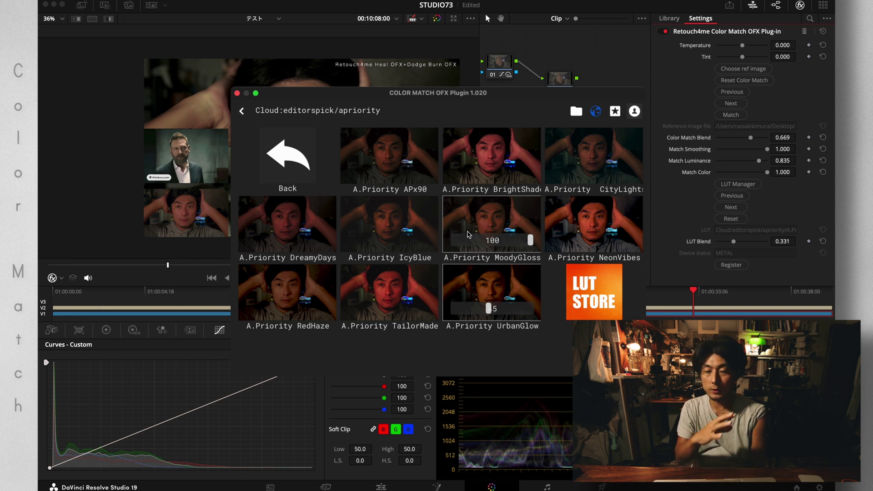
Step: Apply the A.Priority CityLights LUT after trying MoodyGloss, and set its blend to 0.697
left_click(469, 235)
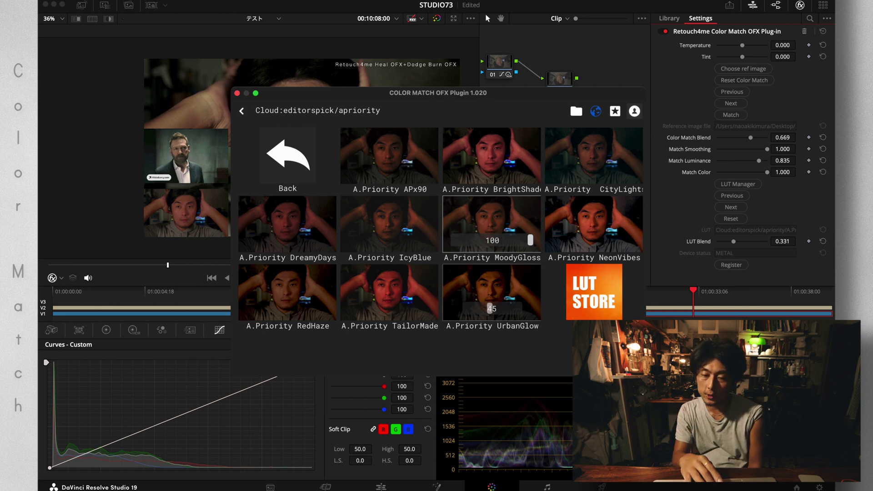
left_click(583, 162)
key("Escape")
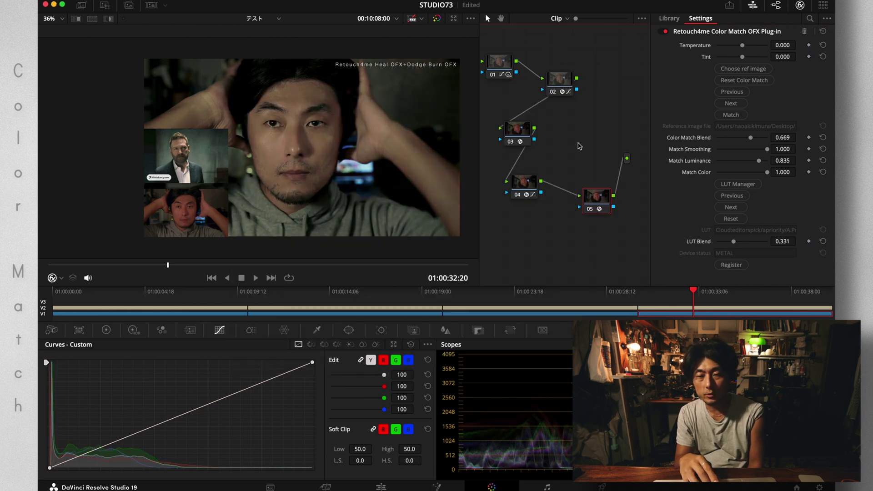
left_click(752, 241)
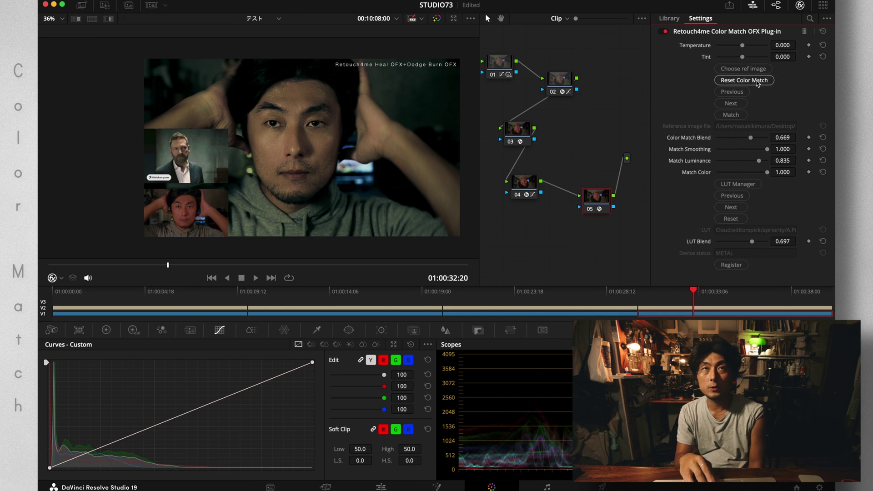
Step: Brighten the midtones on node 05 by raising a point on the luma curve
left_click(600, 206)
left_click_drag(197, 407, 192, 392)
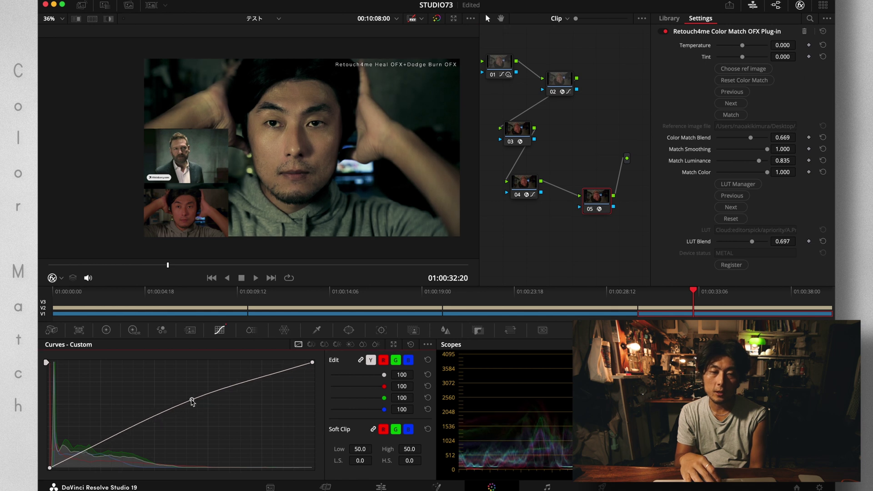
scroll(233, 60, "up", 2)
scroll(257, 135, "down", 3)
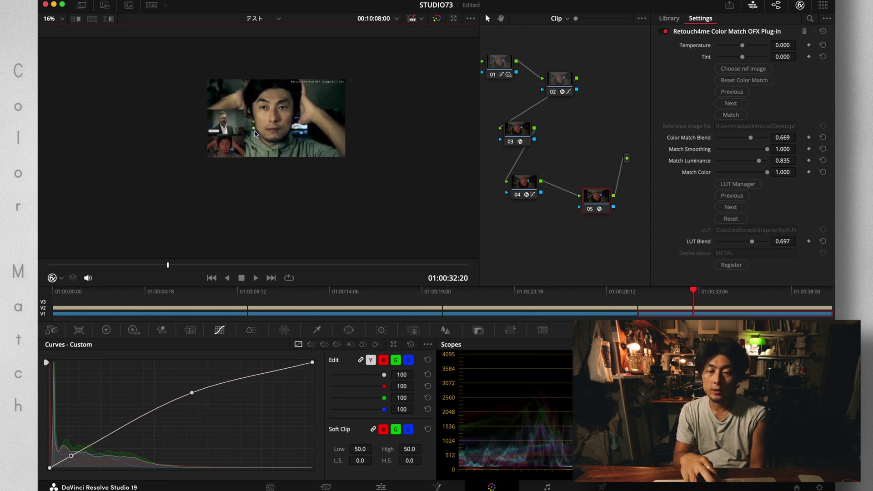
scroll(255, 134, "up", 3)
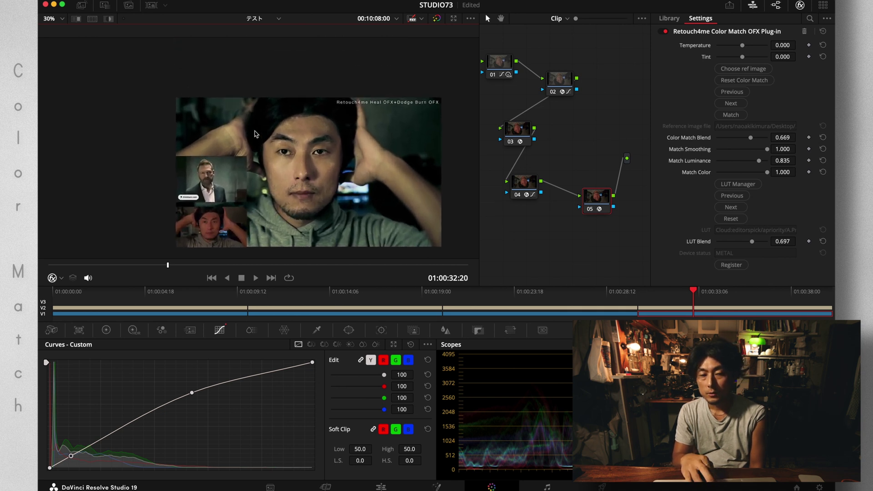
scroll(255, 134, "up", 1)
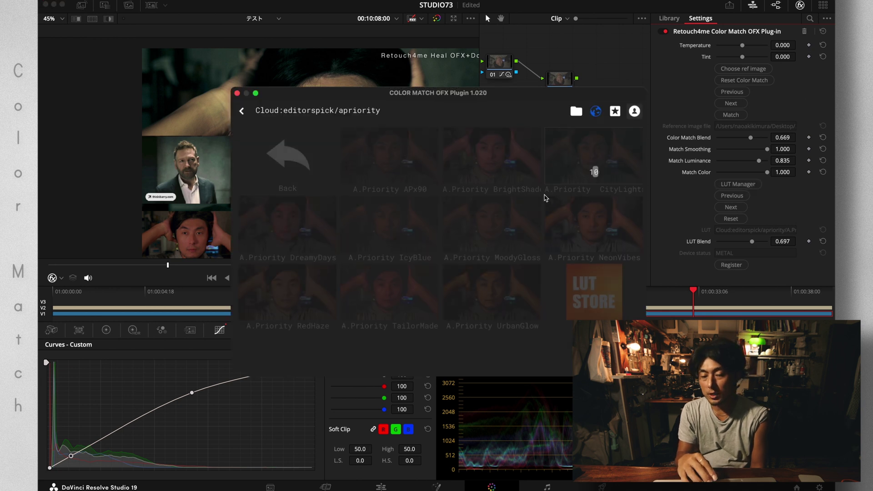
Step: Set the NeonVibes preview strength to 62, then compare the previous and next LUTs
left_click(605, 241)
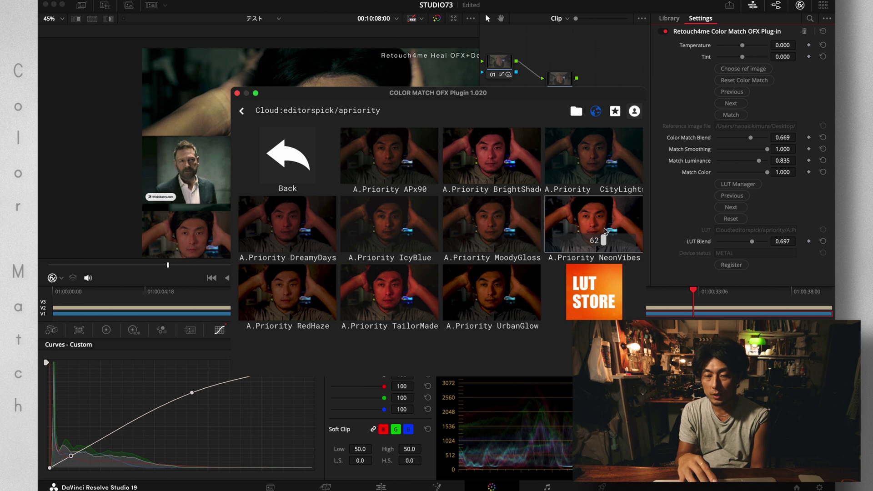
left_click(604, 233)
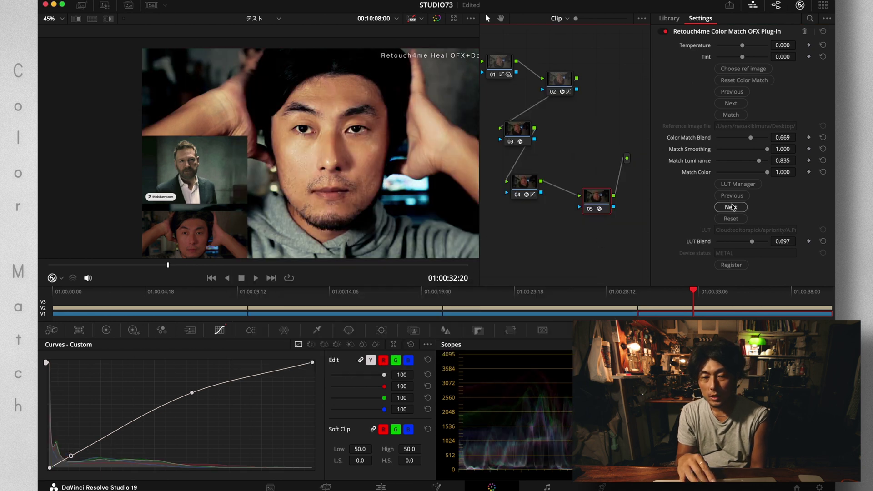
left_click(735, 199)
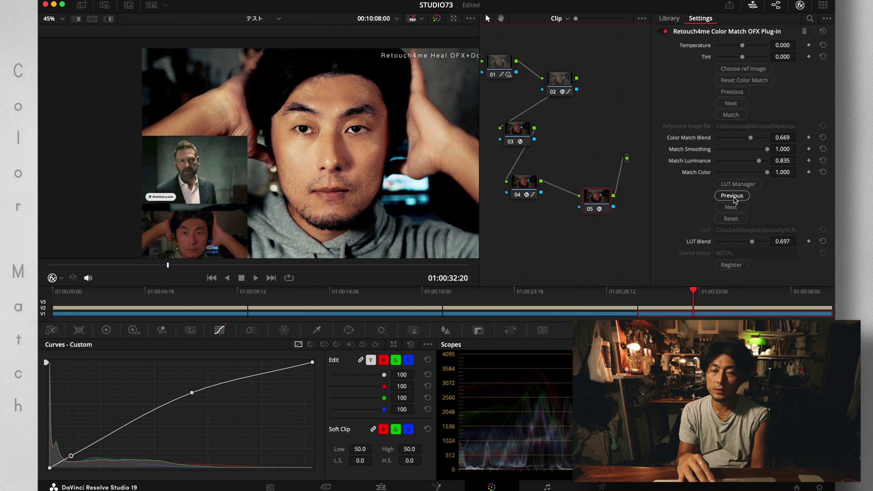
left_click(732, 207)
left_click(733, 197)
left_click(731, 207)
left_click(733, 196)
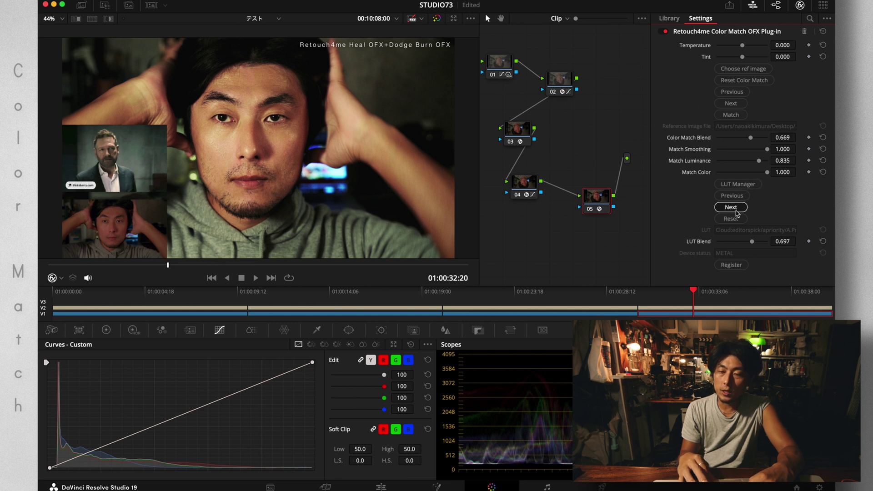
Step: Step through five more LUTs, then return to the top of the cloud LUT collections
left_click(736, 211)
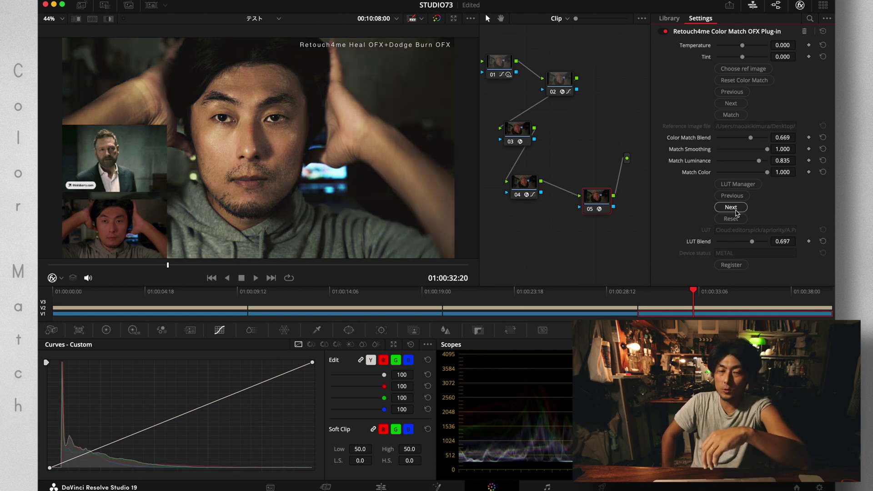
left_click(736, 211)
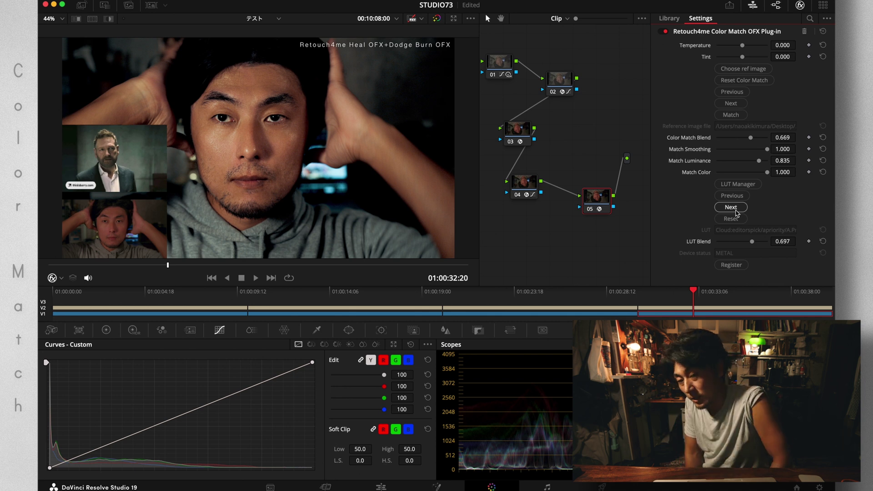
left_click(736, 211)
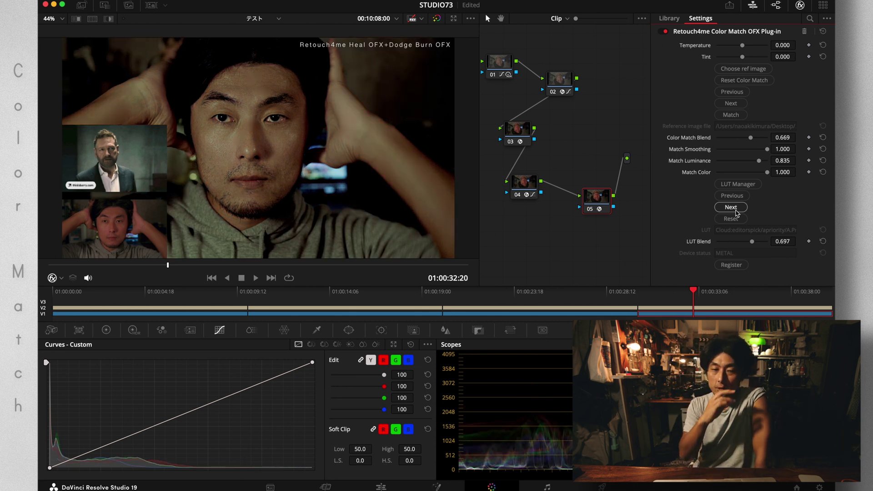
left_click(736, 211)
left_click(736, 209)
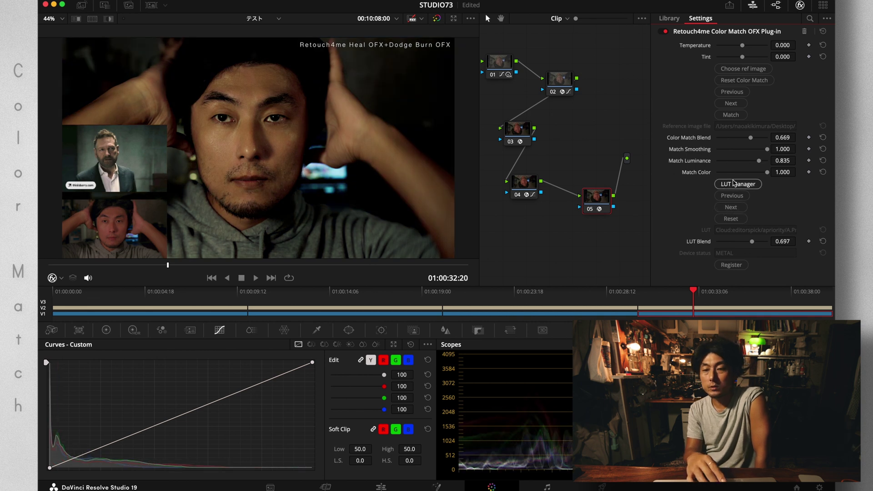
left_click(735, 185)
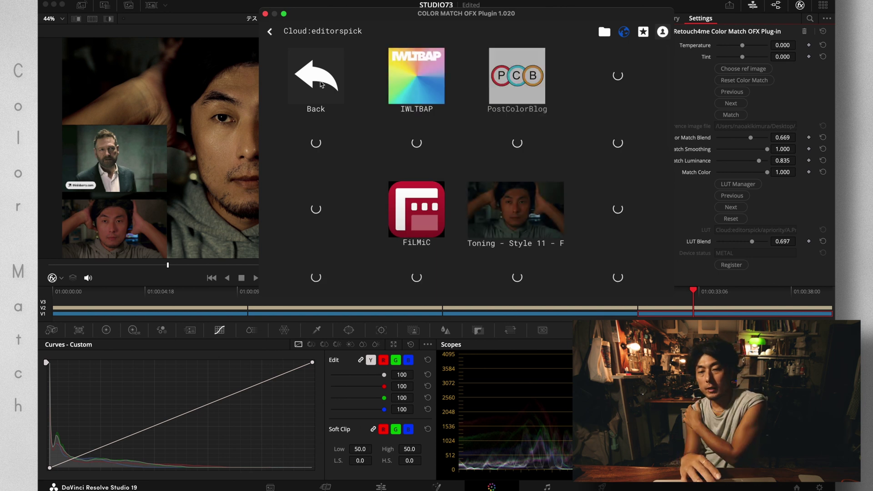
left_click(326, 85)
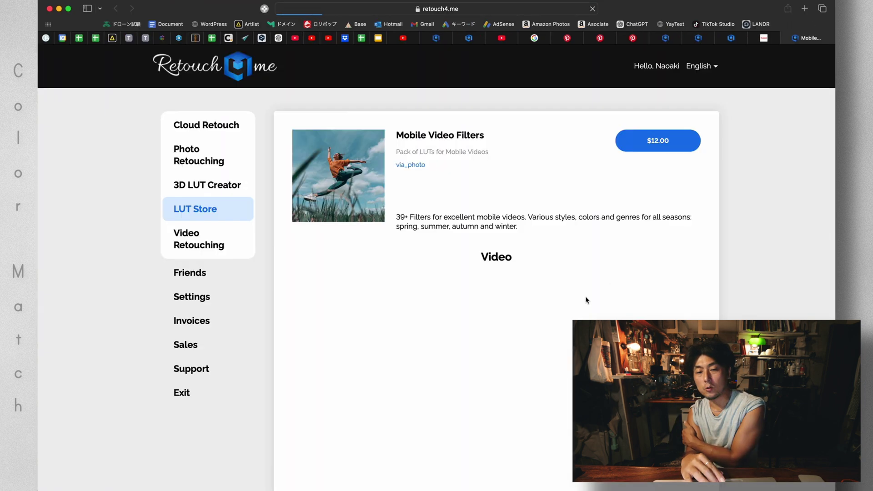
Step: Scroll down the Mobile Video Filters LUT Store page to its demo video
scroll(547, 346, "down", 3)
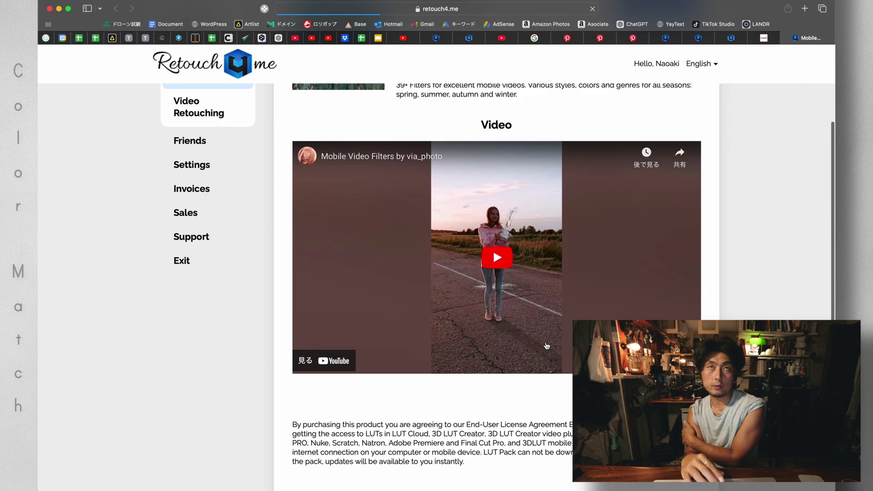